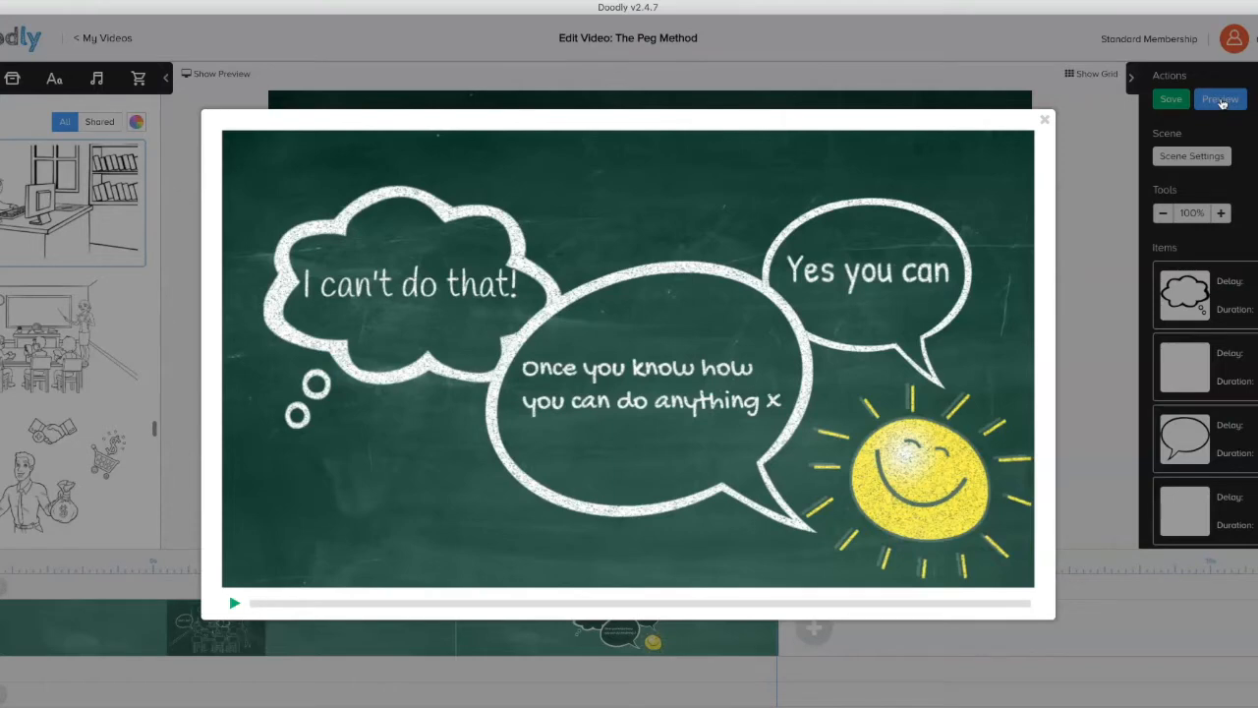
Step: Close the video preview and add a new blank scene at the end of the timeline
left_click(1045, 121)
left_click(1222, 102)
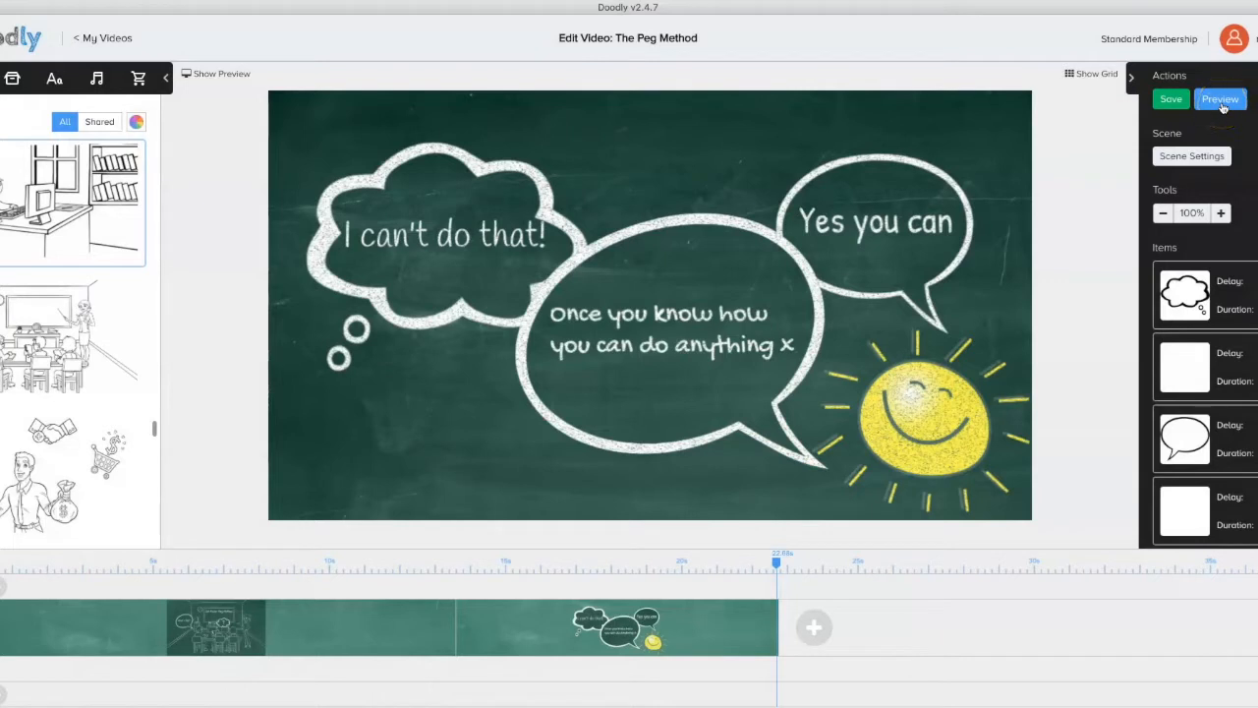
left_click(813, 629)
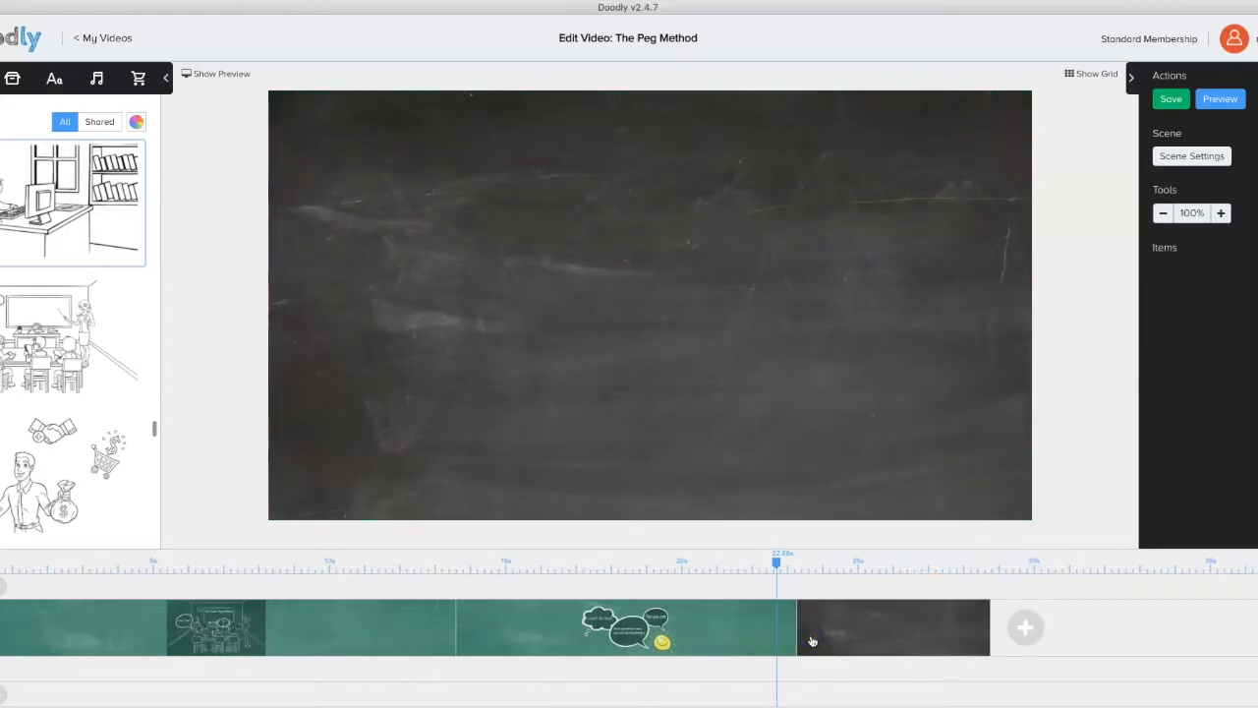
left_click(677, 435)
Step: Override the video-wide board and hand style for the new scene and choose the Green Chalkboard style
left_click(1165, 160)
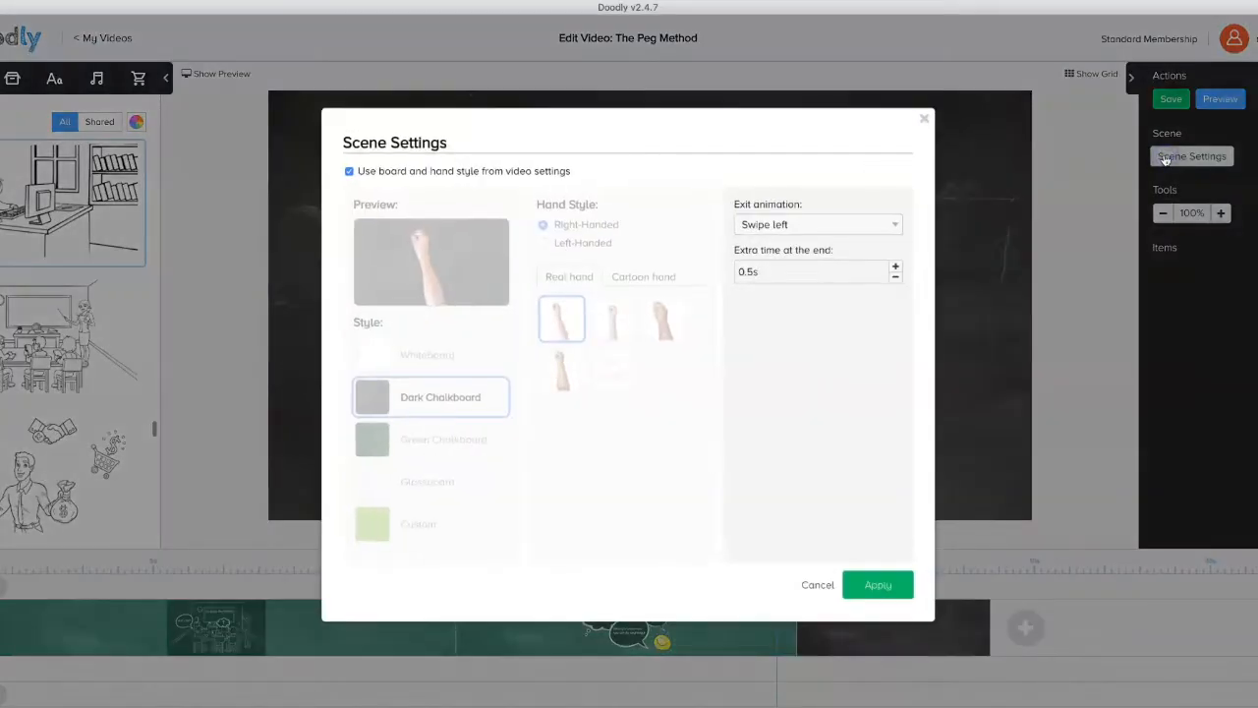
left_click(346, 172)
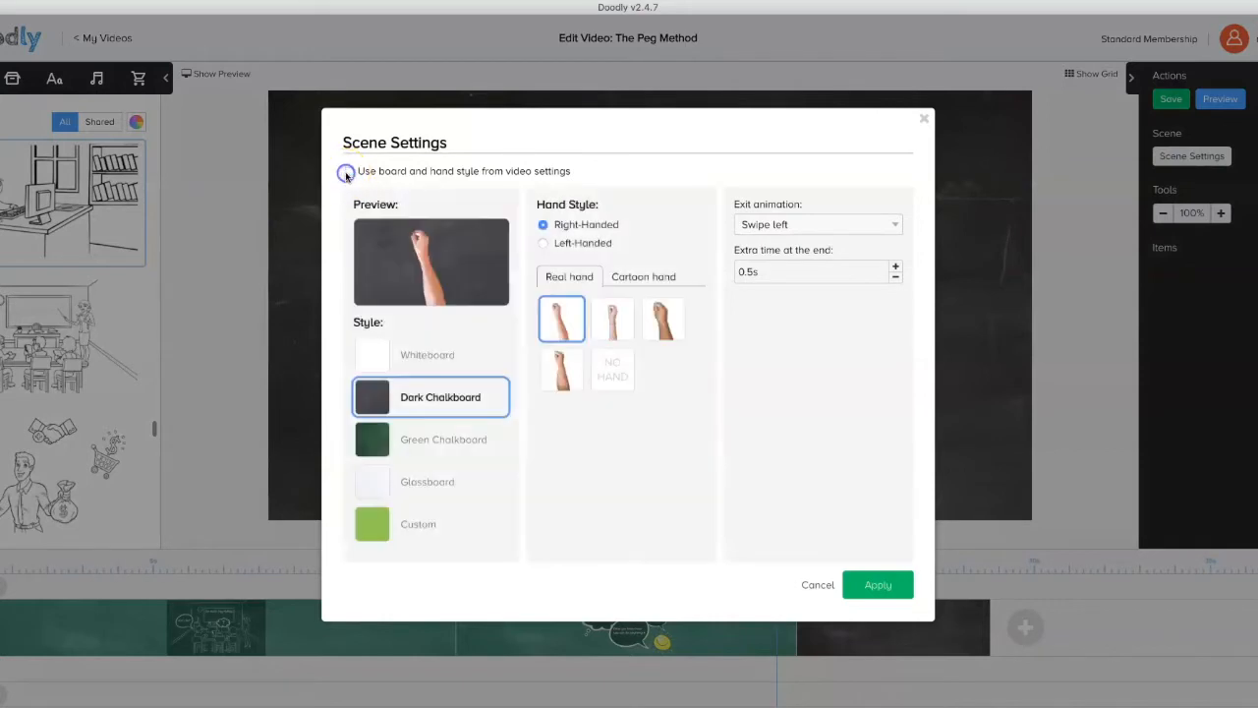
left_click(373, 441)
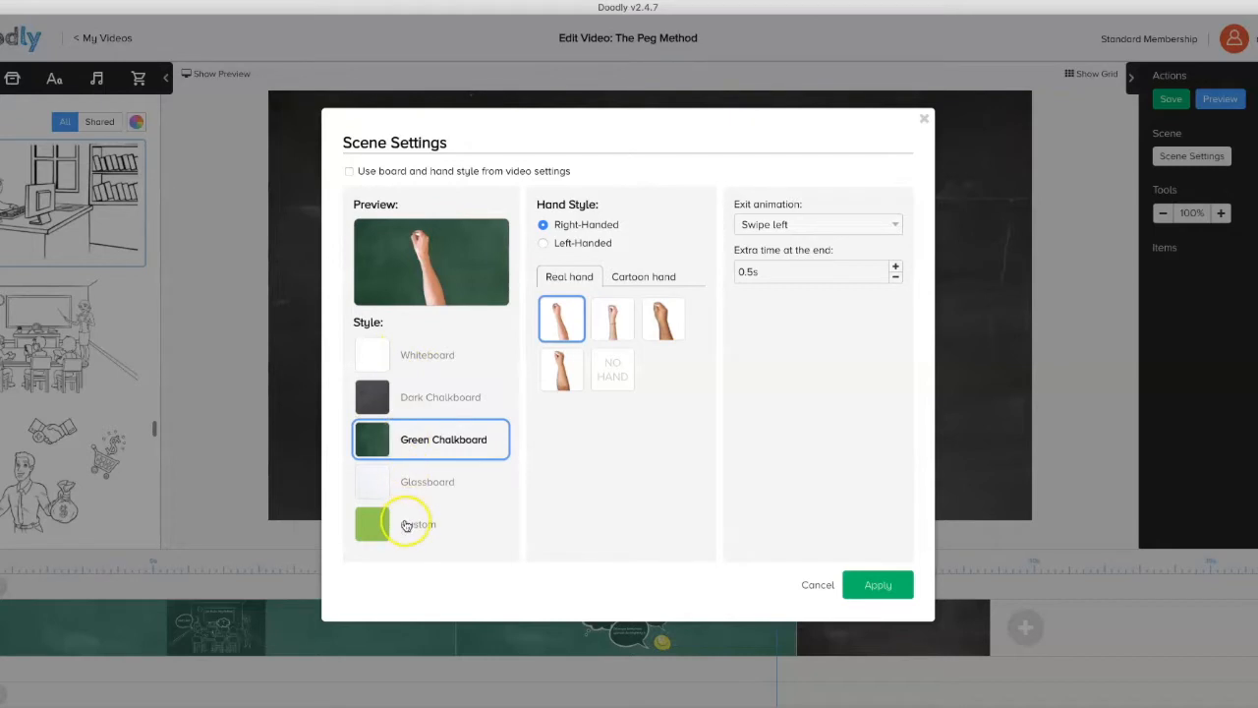
Step: Try the left-handed option and the other real hand styles, returning to the first real hand, right-handed
left_click(544, 243)
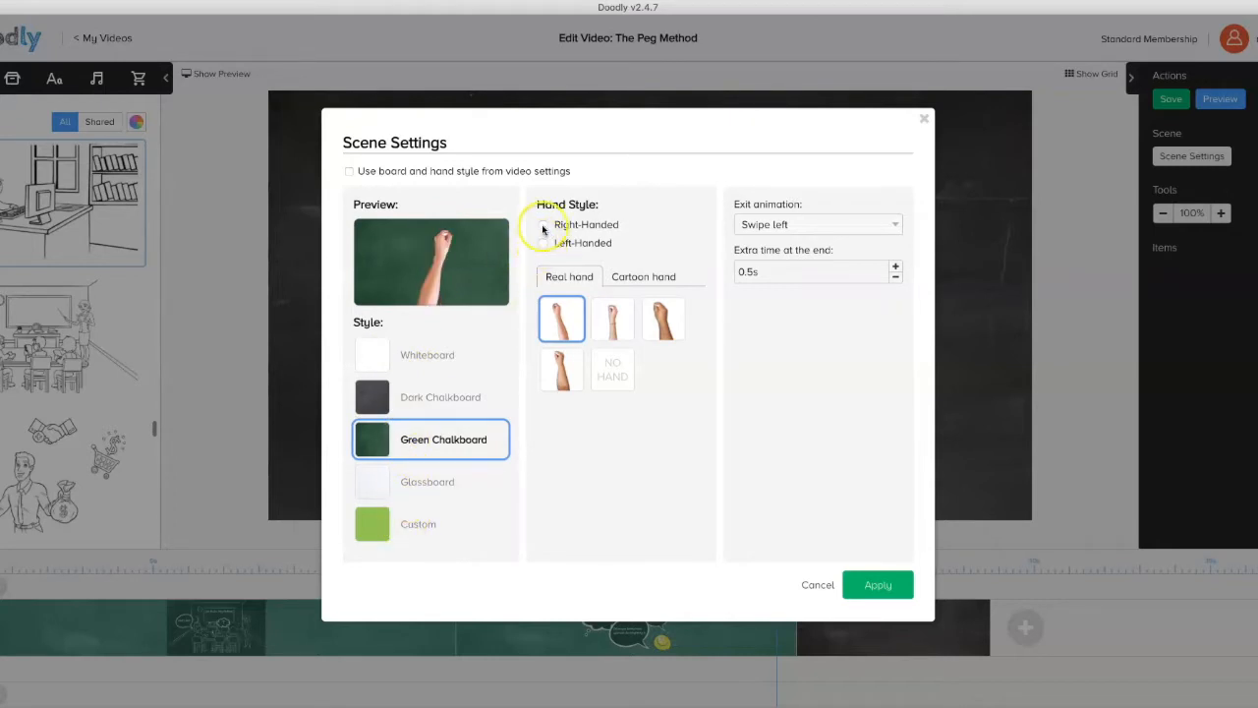
left_click(543, 225)
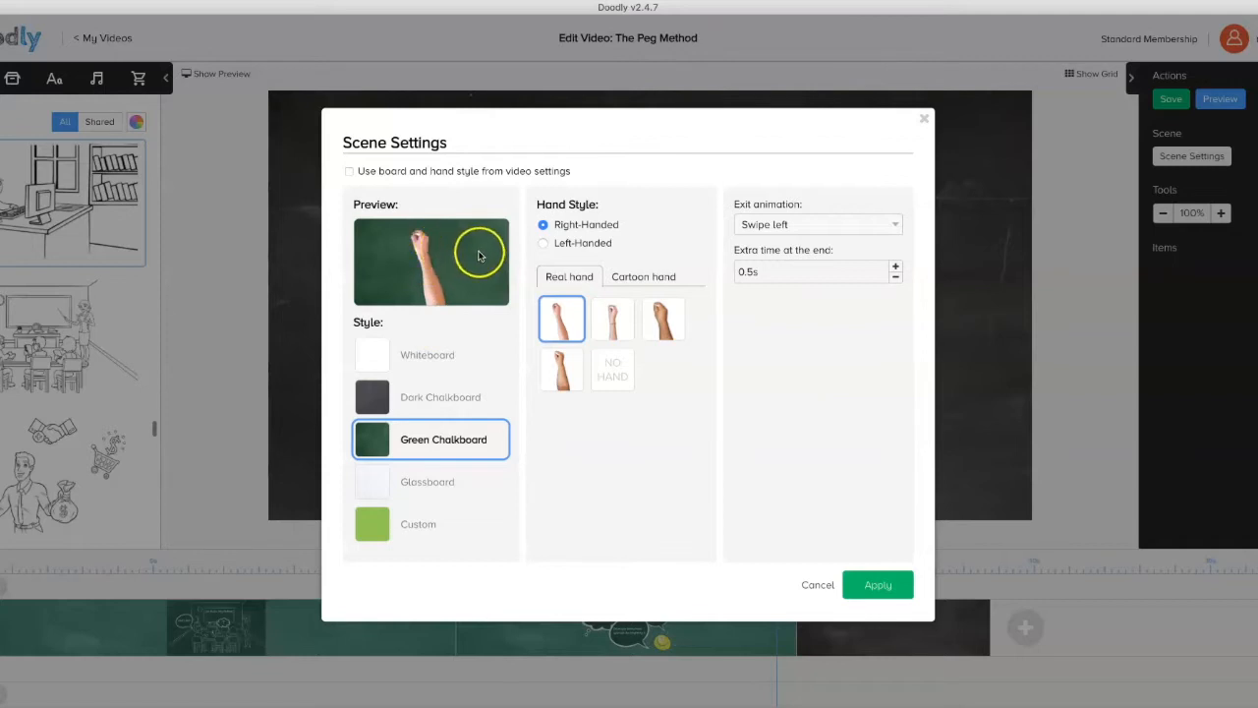
left_click(544, 243)
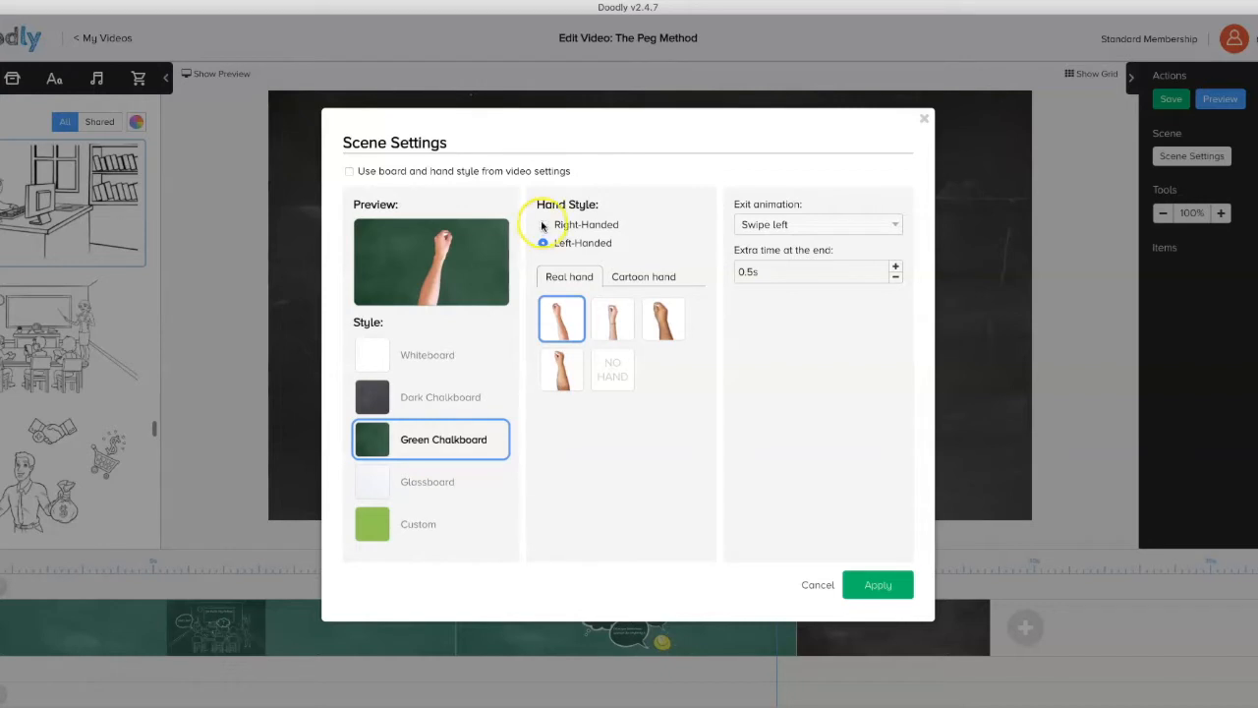
left_click(541, 225)
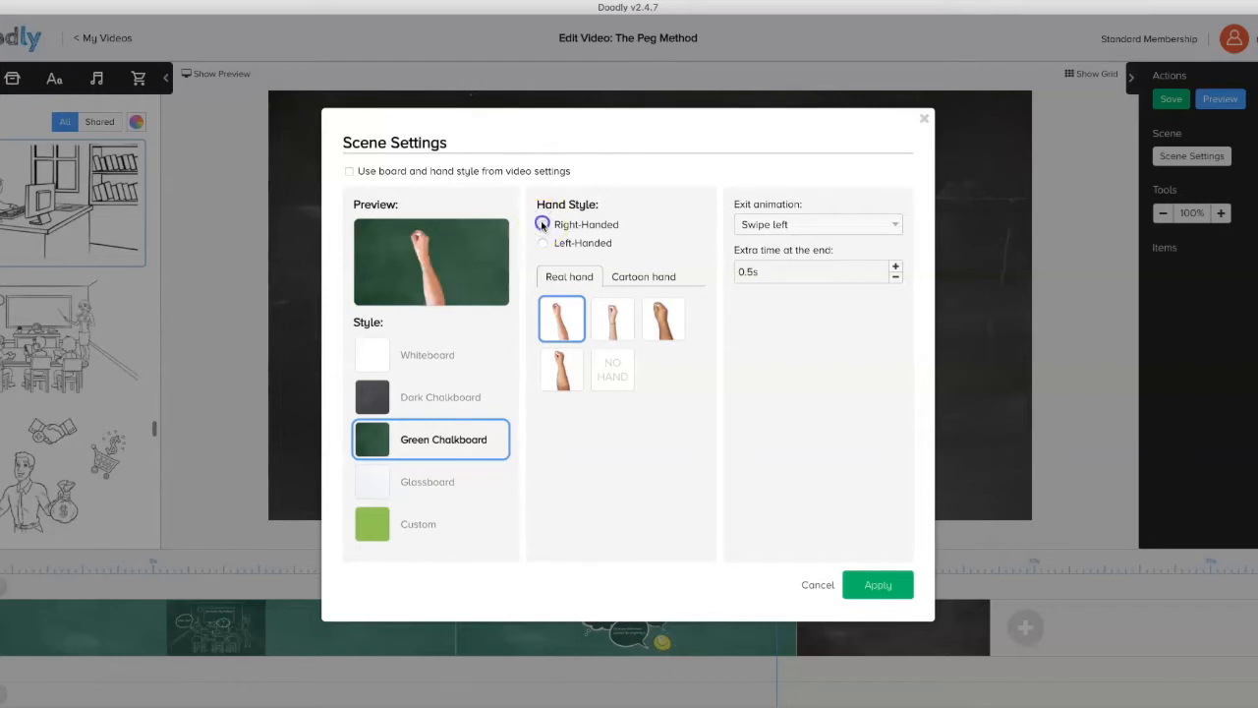
left_click(611, 331)
left_click(672, 316)
left_click(568, 377)
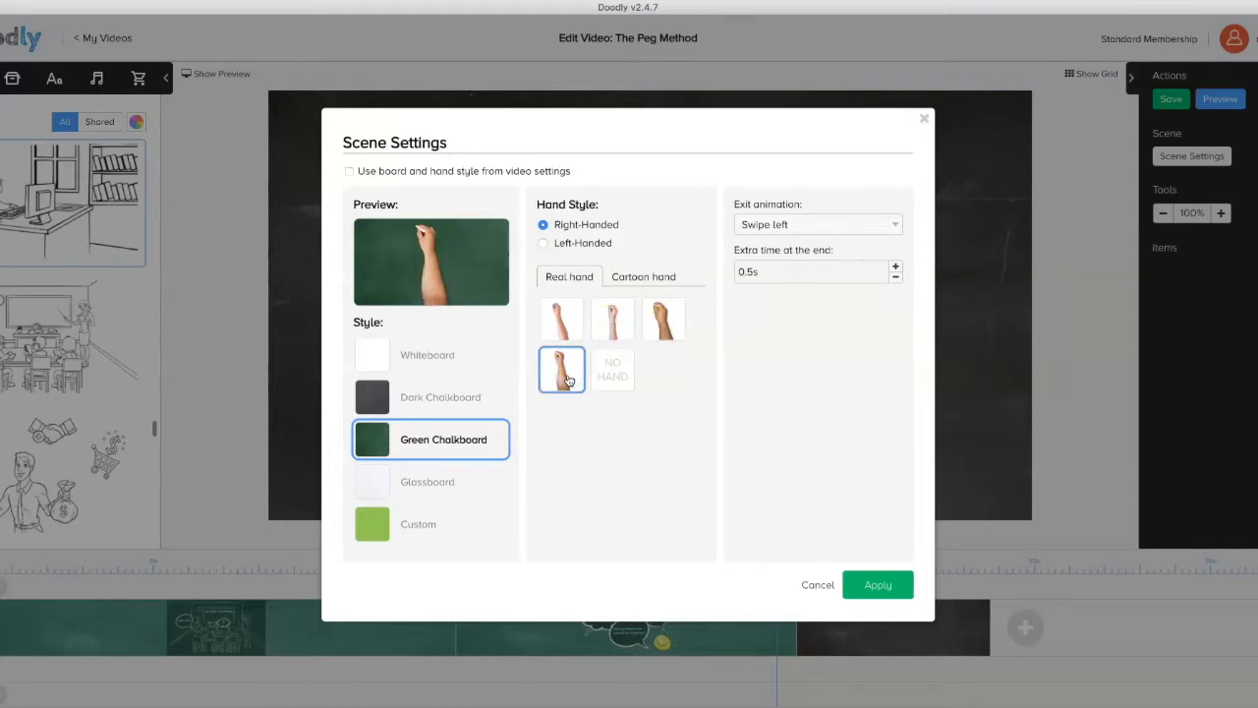
left_click(561, 318)
Step: Choose the third cartoon hand, with the yellow sleeve, as the scene's drawing hand
left_click(629, 278)
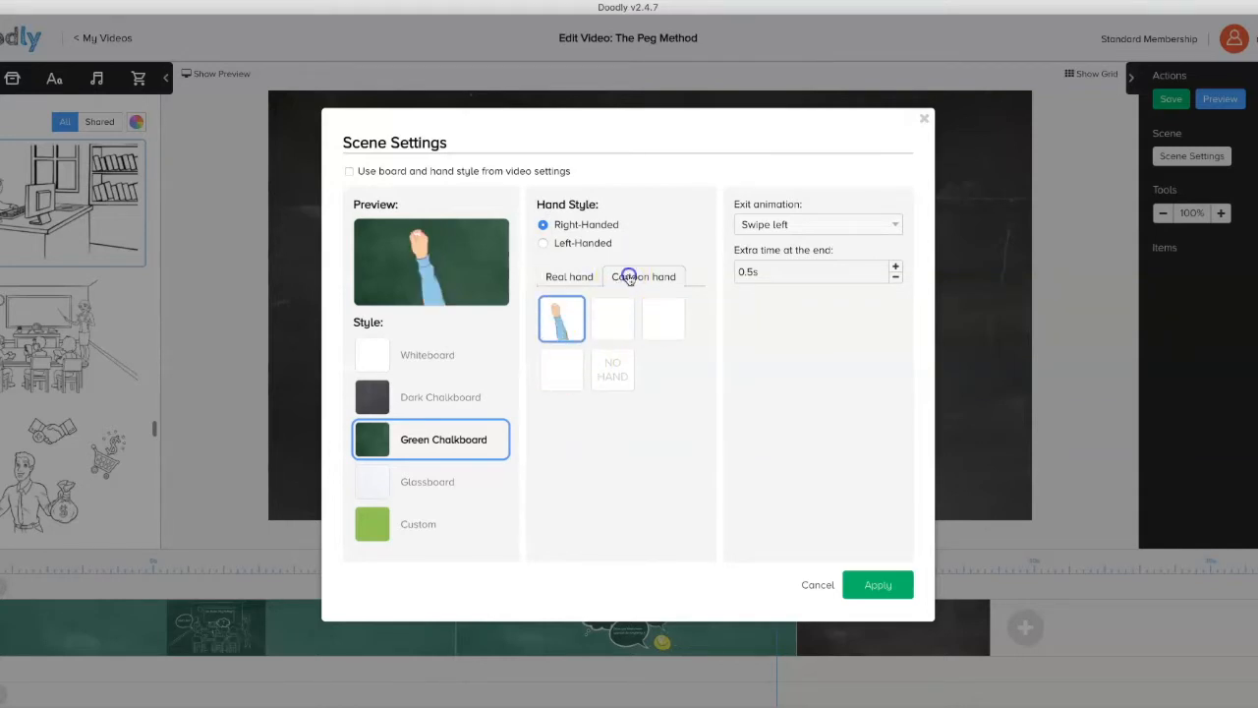
left_click(663, 318)
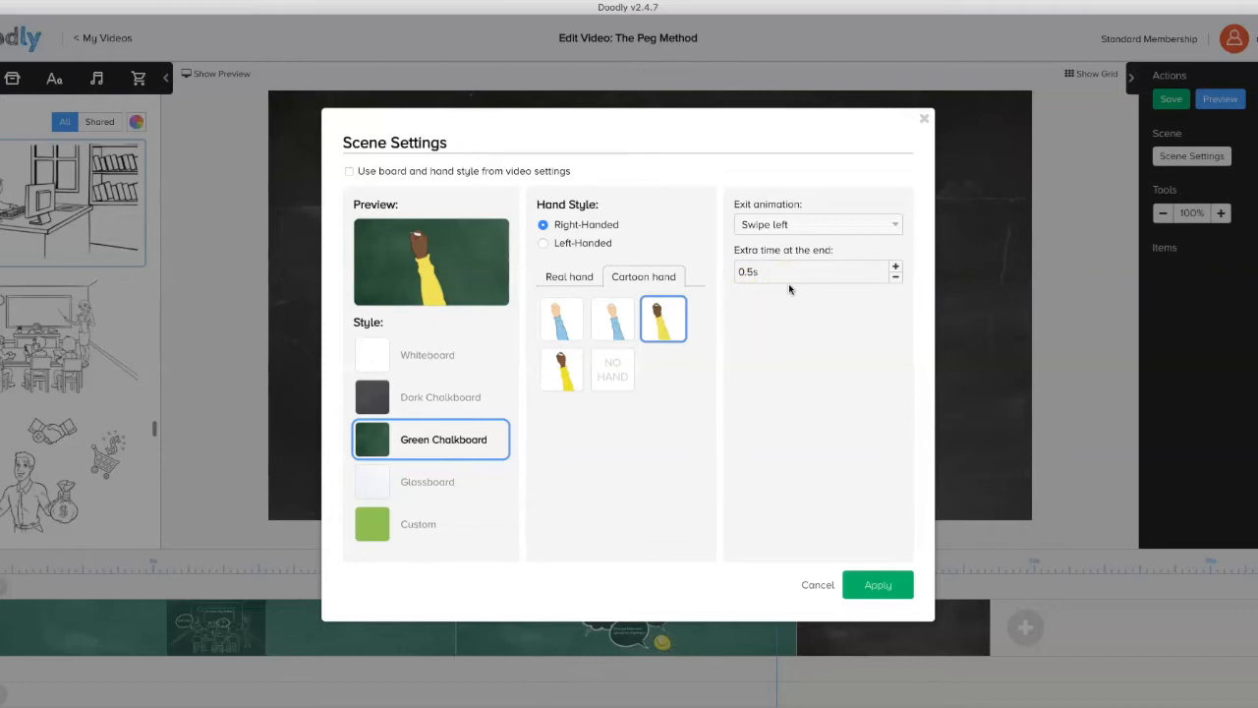
Step: Try an extra time of 2s at the end of the scene and return it to 0.5s
left_click(896, 266)
left_click(896, 268)
left_click(895, 267)
left_click(896, 267)
left_click(895, 268)
left_click(896, 267)
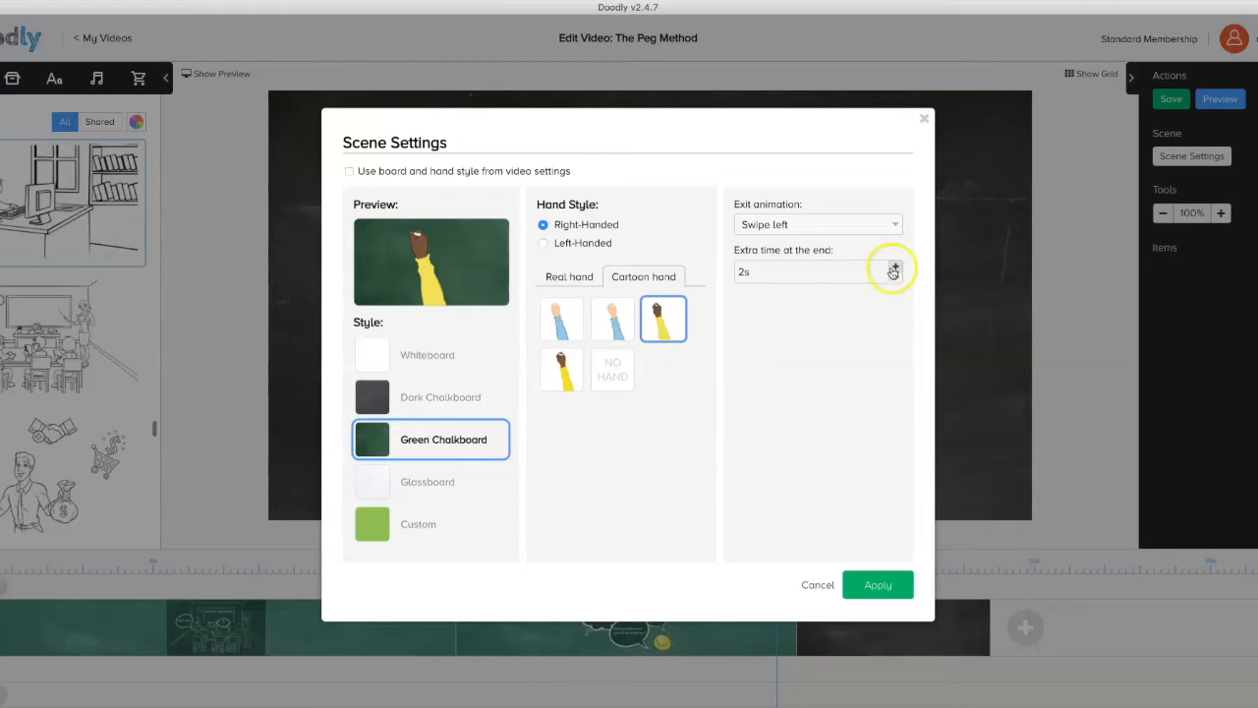
left_click(895, 279)
left_click(894, 279)
left_click(894, 279)
left_click(895, 279)
left_click(894, 279)
left_click(894, 279)
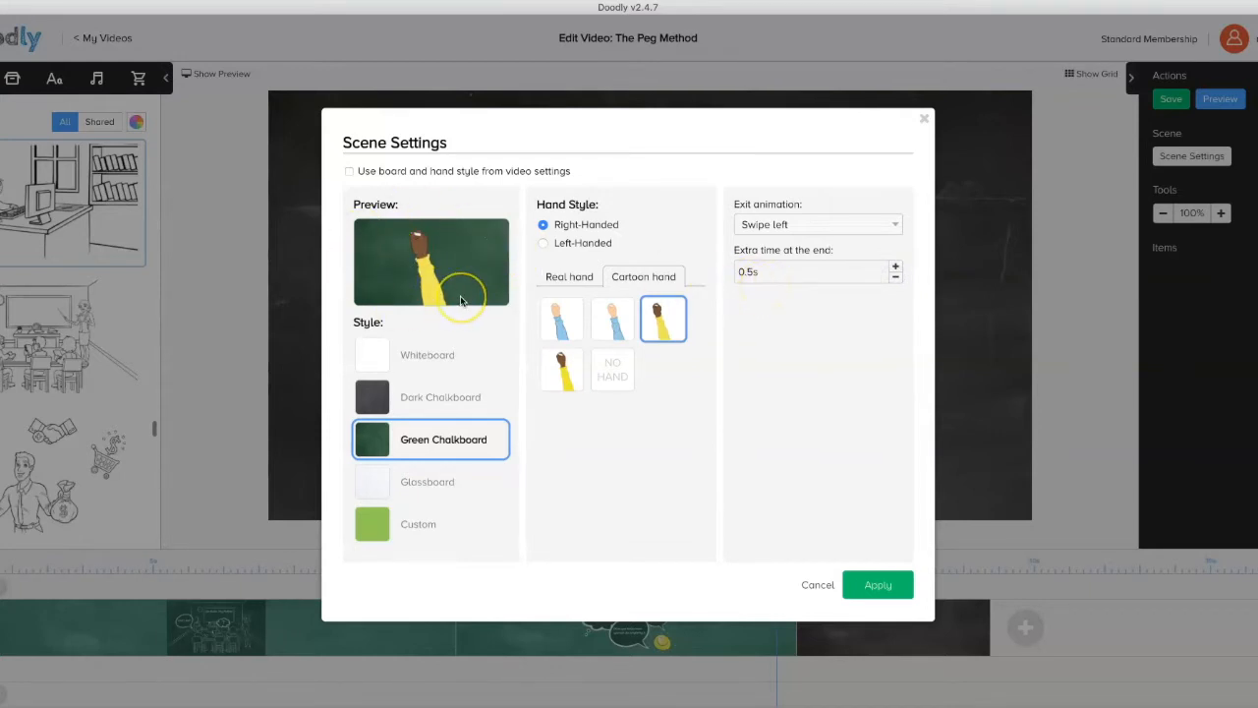
Step: Set the extra time at the end of the scene to 2s and apply the scene settings
left_click(895, 266)
left_click(895, 267)
left_click(895, 266)
left_click(895, 267)
left_click(895, 266)
left_click(896, 267)
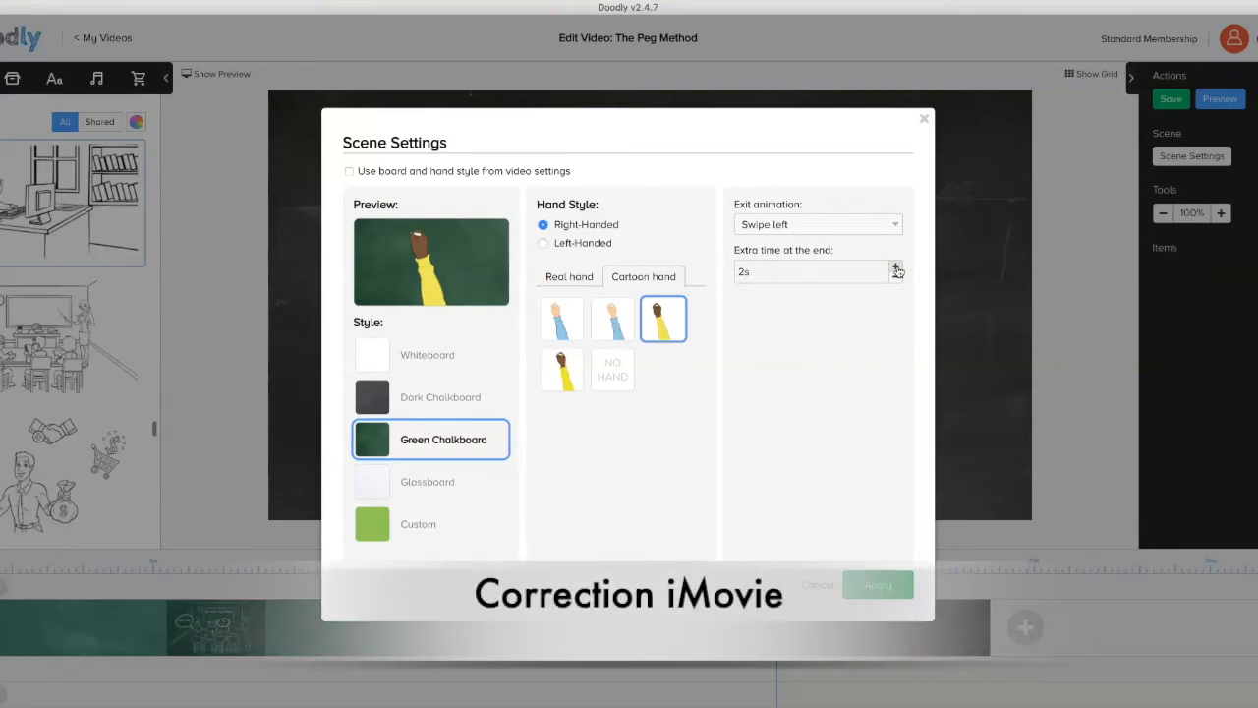
left_click(875, 585)
Step: Add the classroom scene with the teacher and three seated pupils to the new green chalkboard scene
left_click(851, 640)
left_click(534, 338)
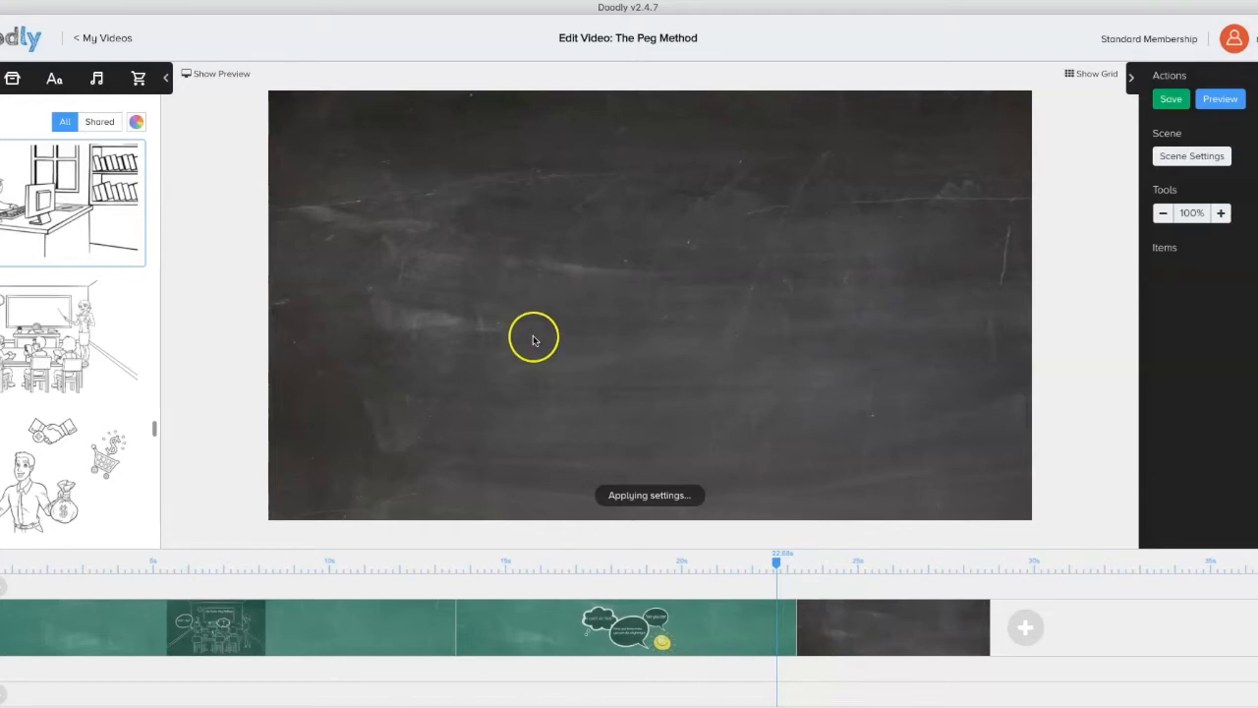
left_click(48, 325)
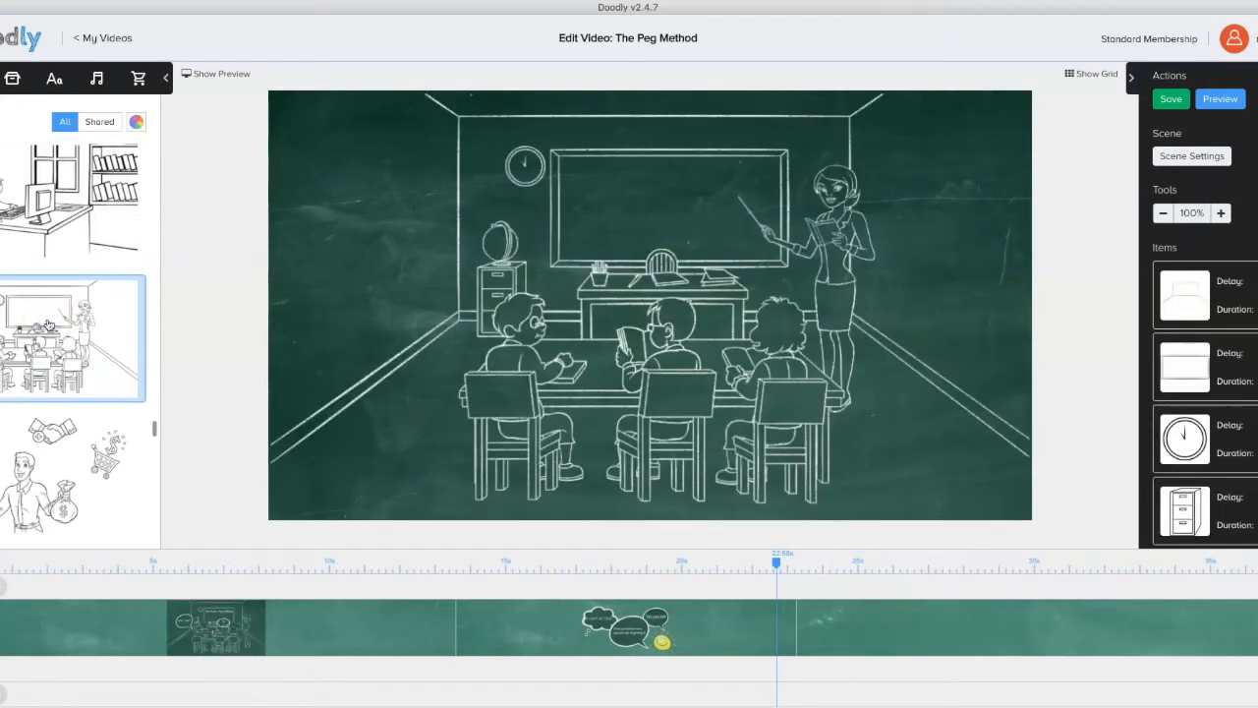
mouse_move(48, 325)
left_mouse_down()
mouse_move(239, 314)
mouse_move(413, 345)
mouse_move(316, 311)
mouse_move(48, 328)
left_mouse_up()
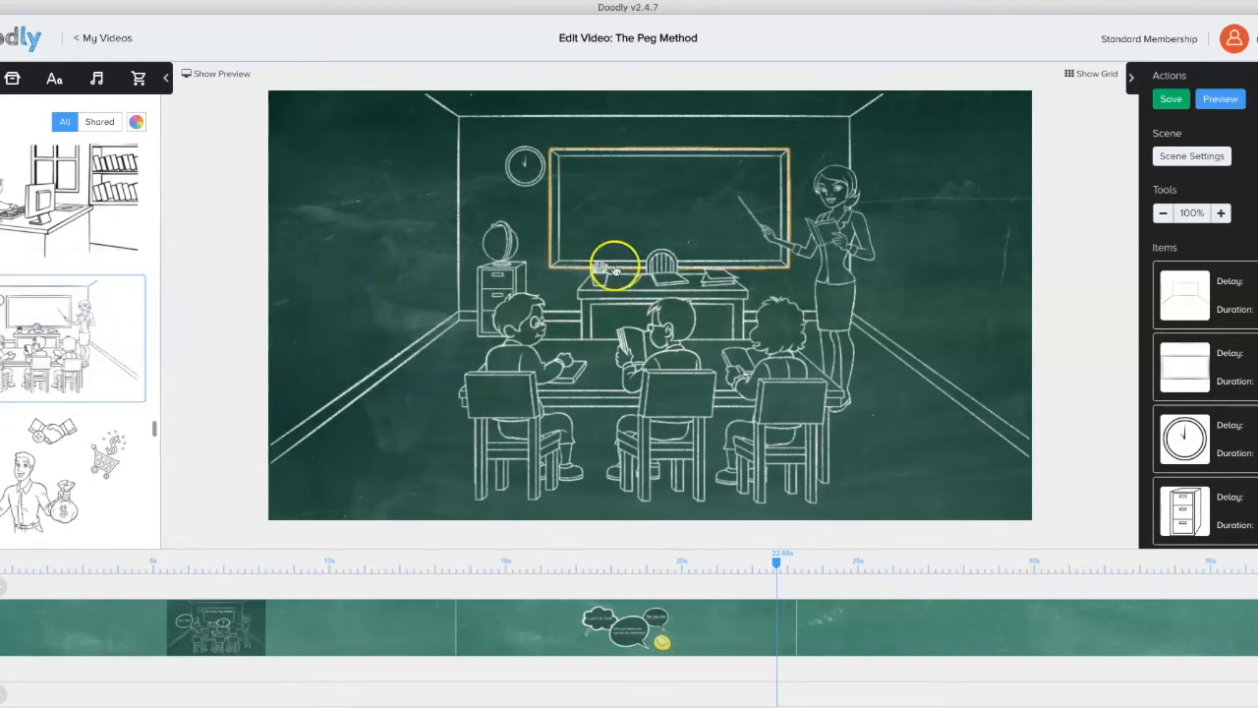
Step: Delete the standing teacher from the classroom scene and confirm the removal
left_click(841, 240)
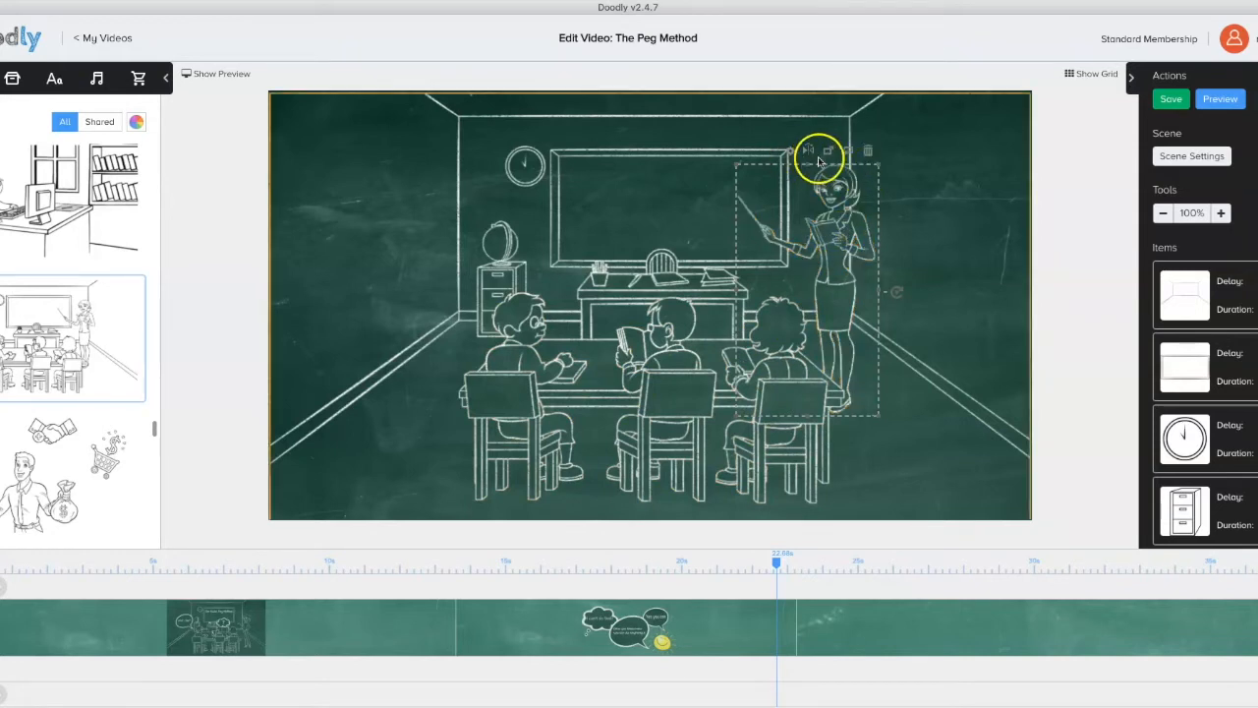
left_click(869, 151)
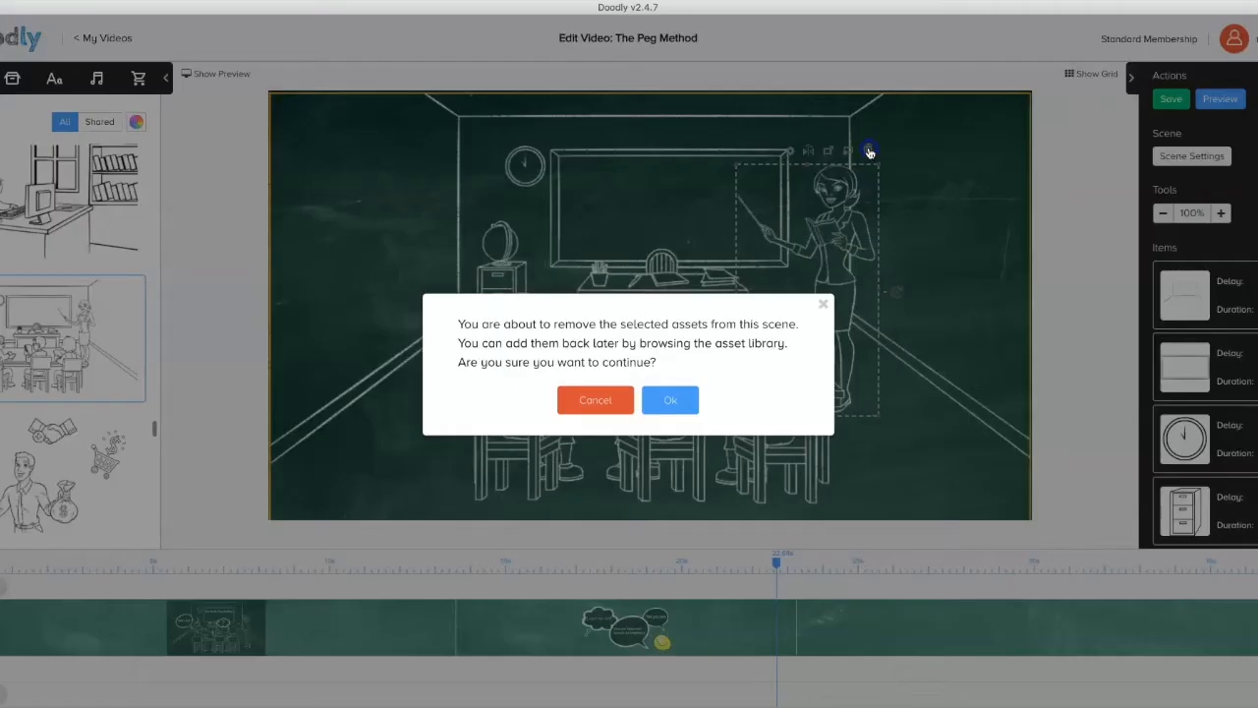
left_click(673, 395)
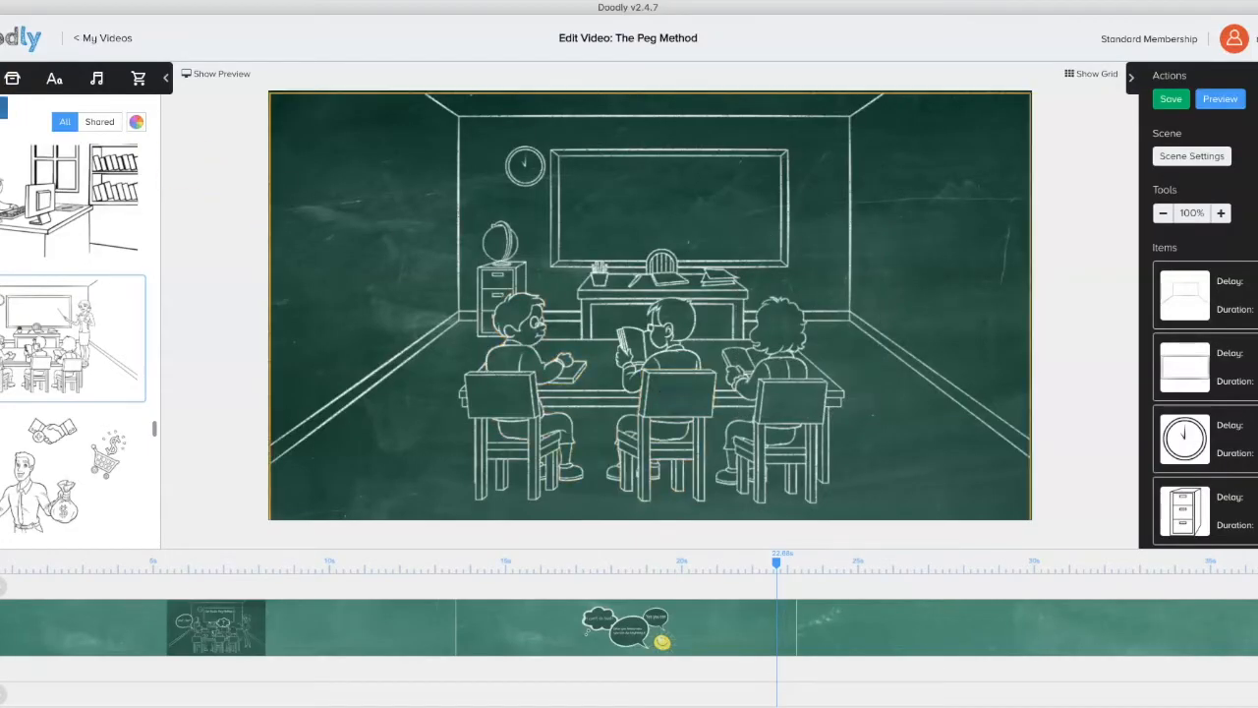
Step: Add the Amanda Presenting character and place her on the right side of the classroom, beside the pupils' desk
left_click(0, 77)
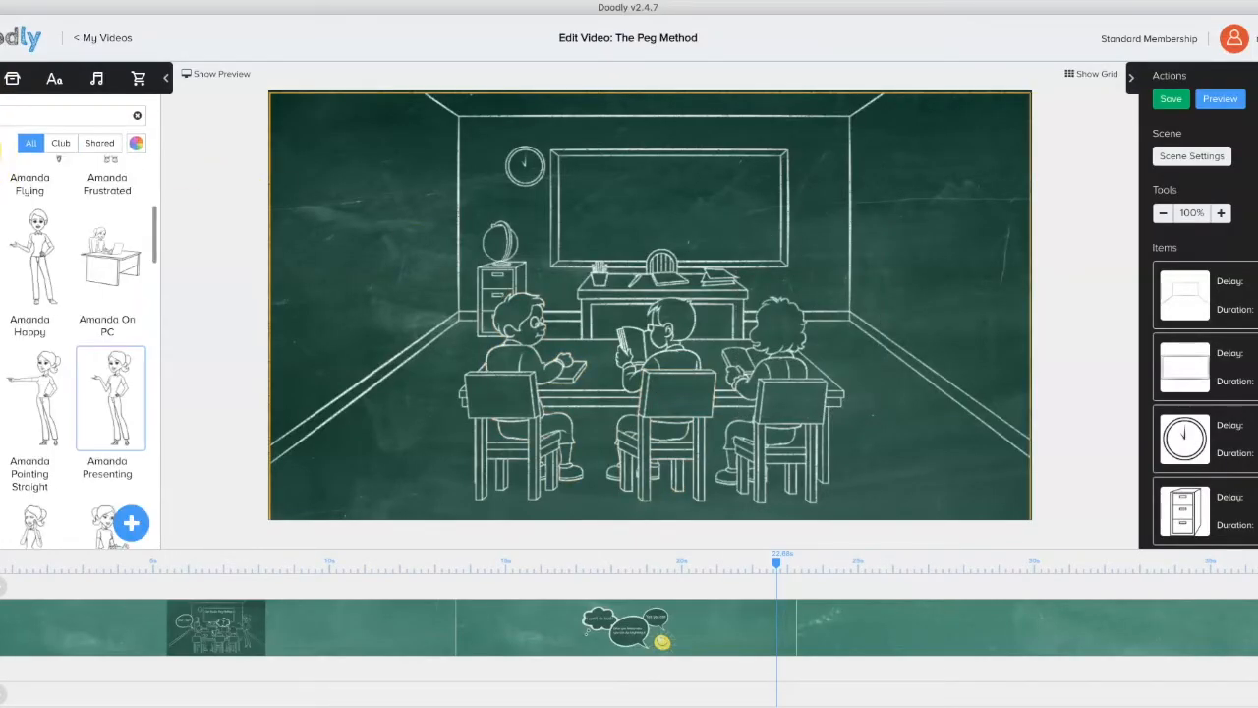
left_click(110, 385)
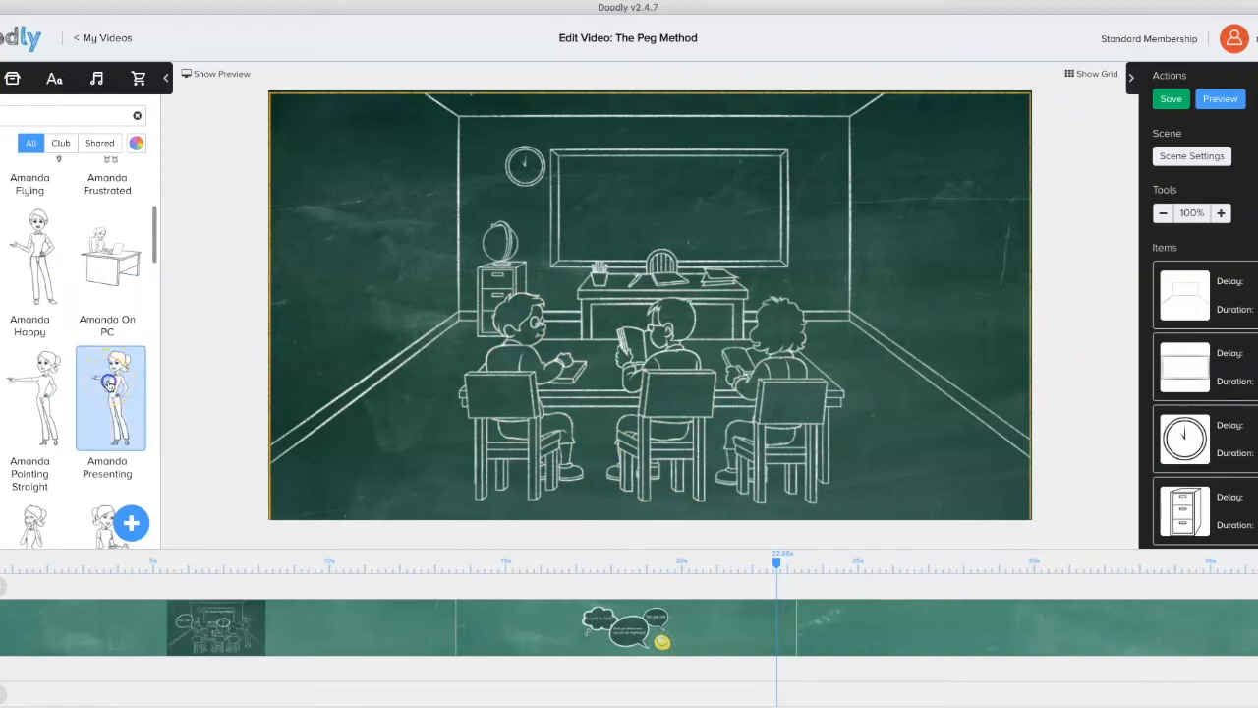
left_click_drag(687, 259, 900, 278)
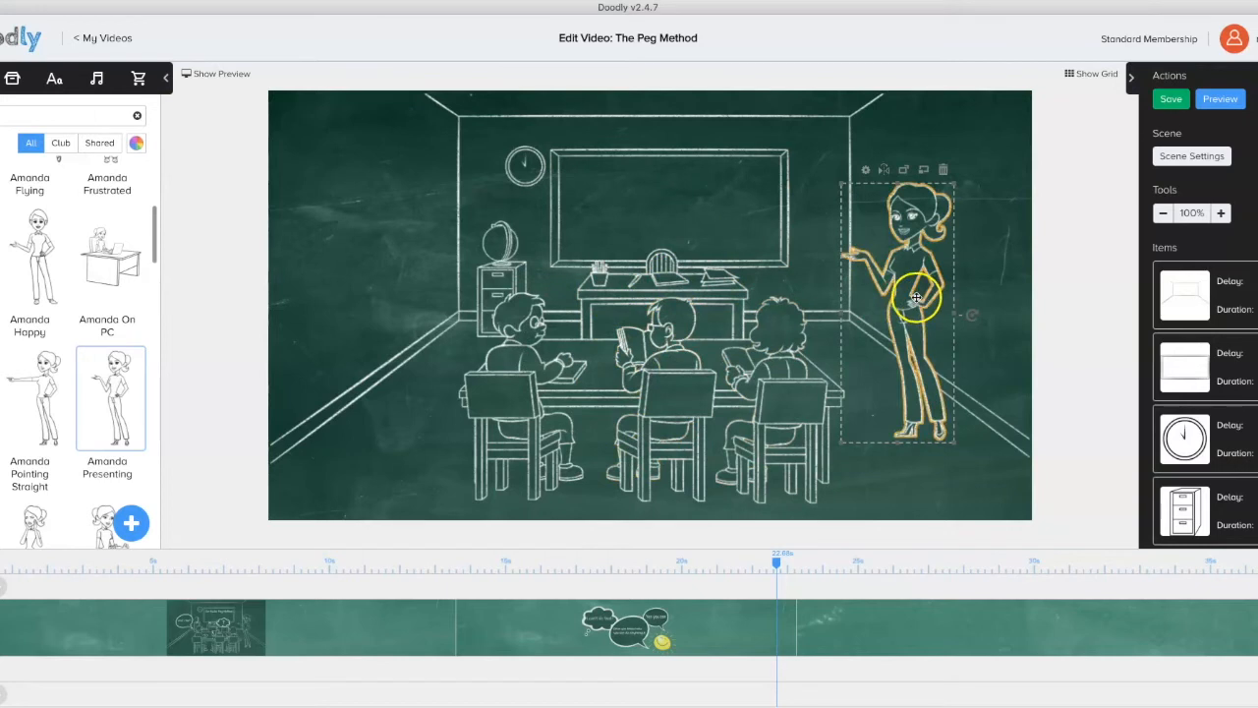
mouse_move(916, 297)
left_mouse_down()
mouse_move(786, 309)
mouse_move(911, 318)
left_mouse_up()
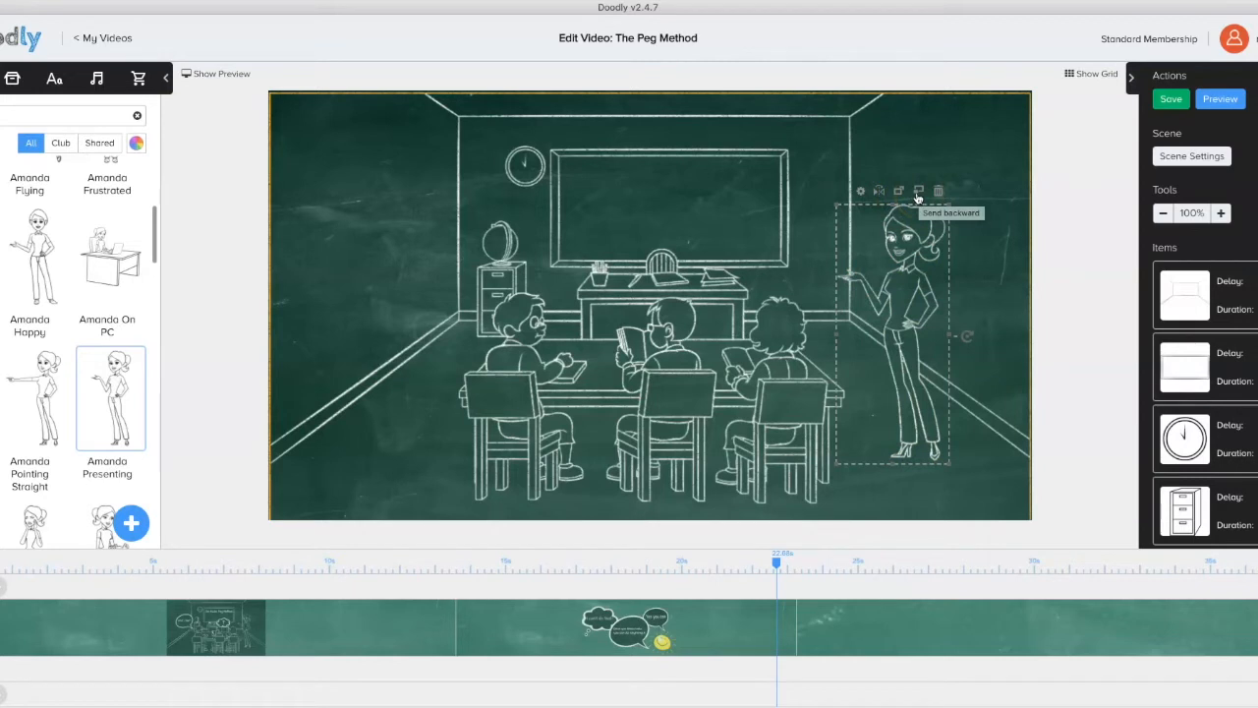
Step: Send the Amanda Presenting character backward behind the pupils and their desk, and return her to the classroom's right side
left_click_drag(915, 284, 807, 292)
left_click(810, 202)
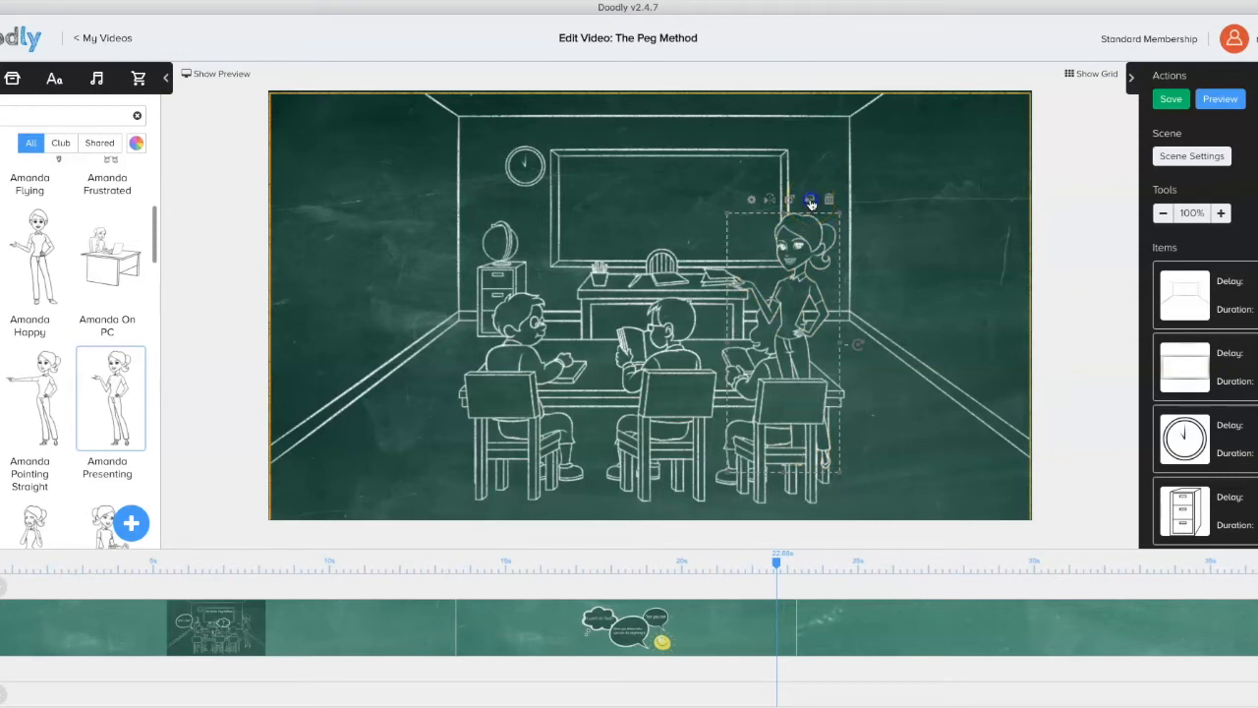
left_click(810, 202)
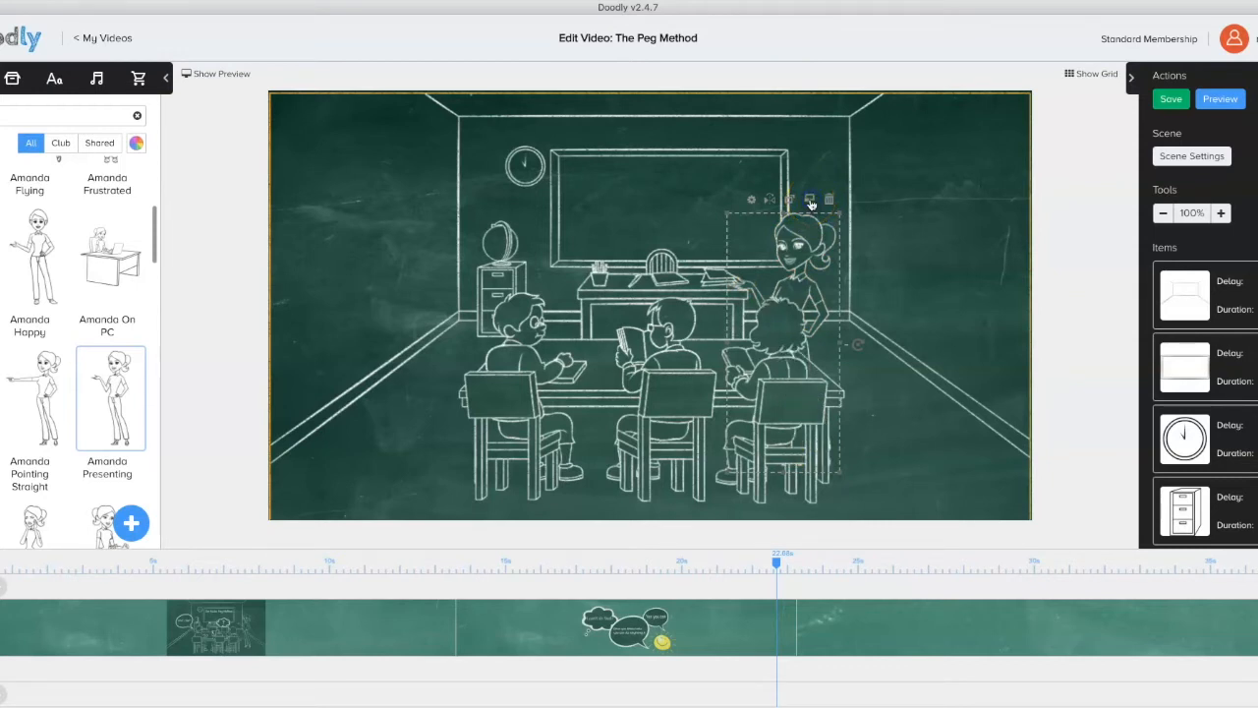
left_click_drag(774, 262, 683, 258)
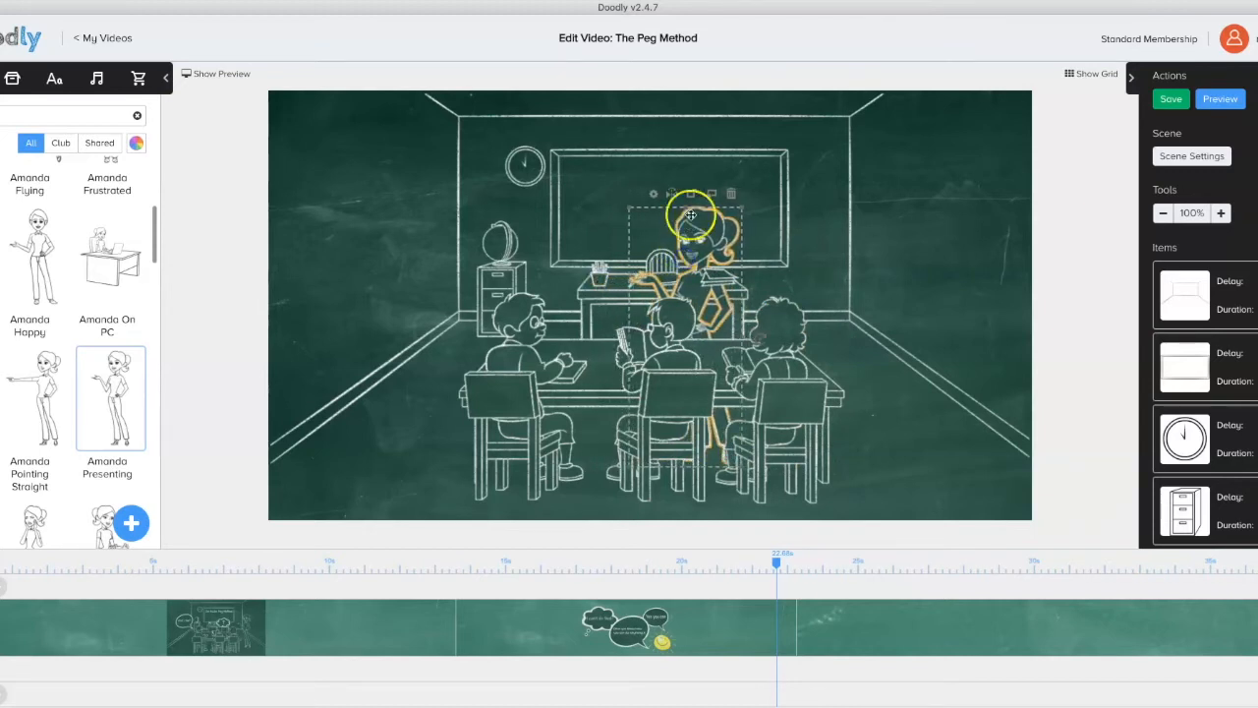
left_click(694, 294)
left_click_drag(694, 294, 889, 286)
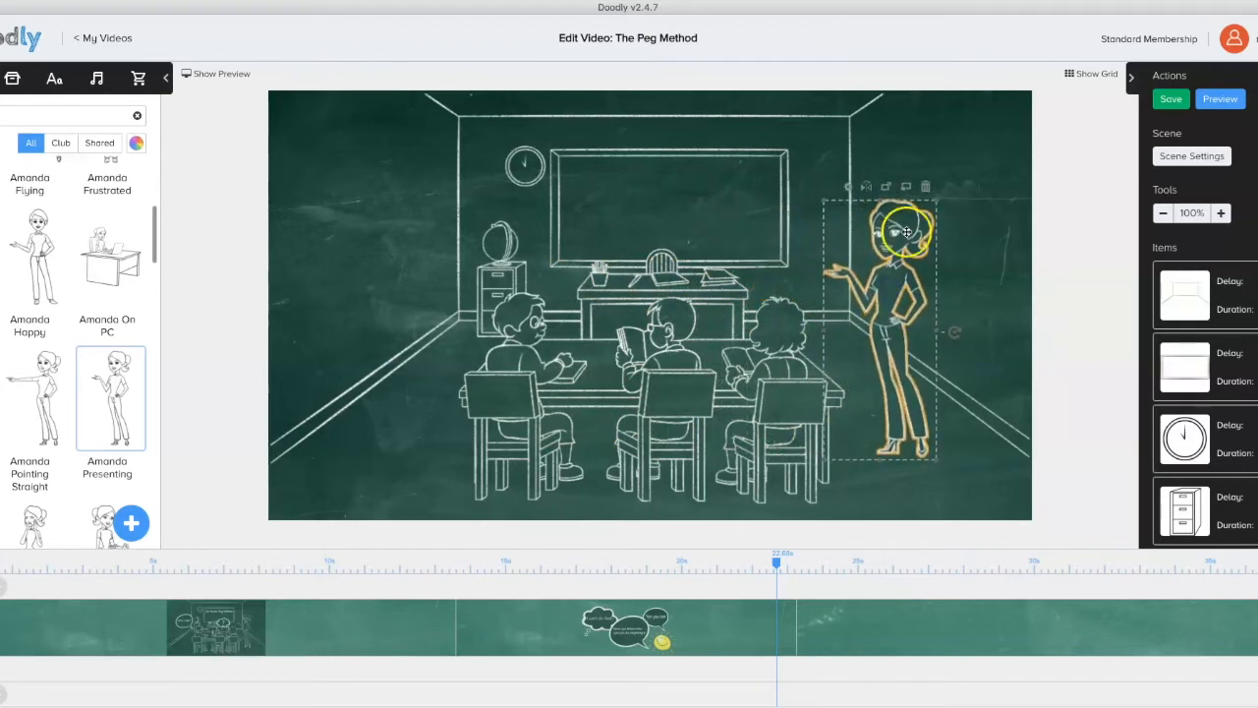
Step: Try Amanda Presenting mirrored on the left side of the classroom, and restore her original orientation on the right side
left_click(864, 191)
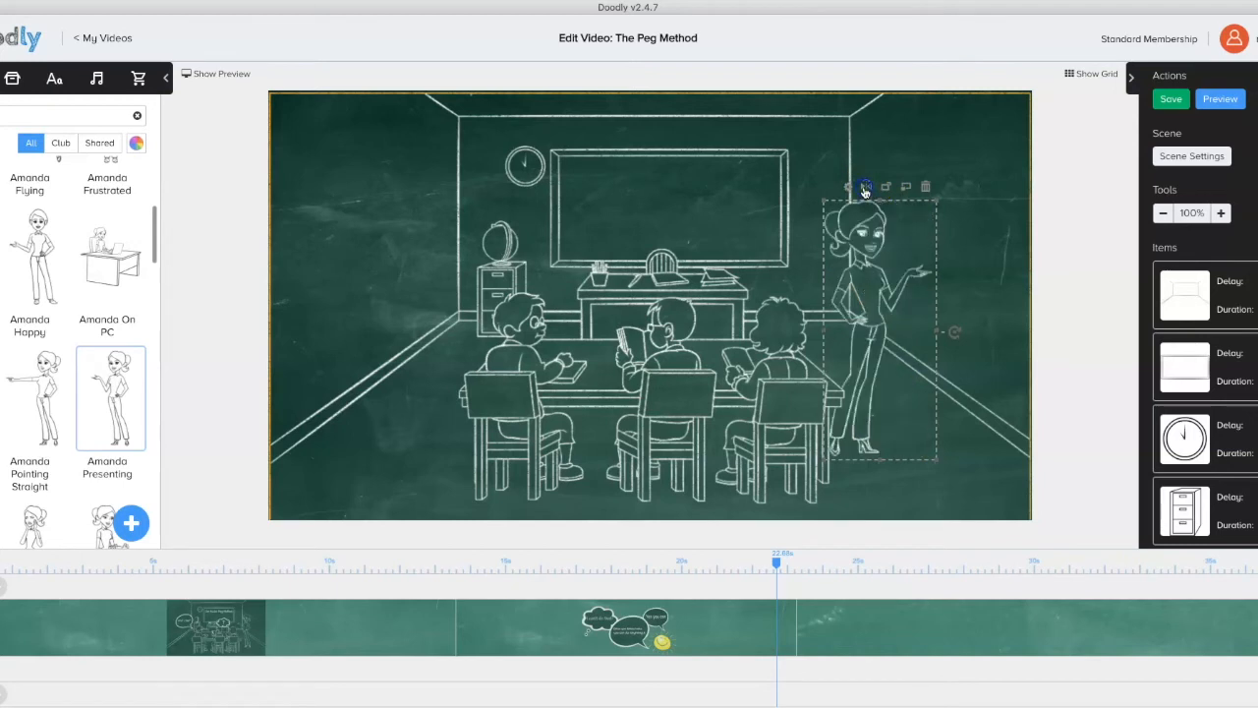
left_click_drag(868, 280, 376, 288)
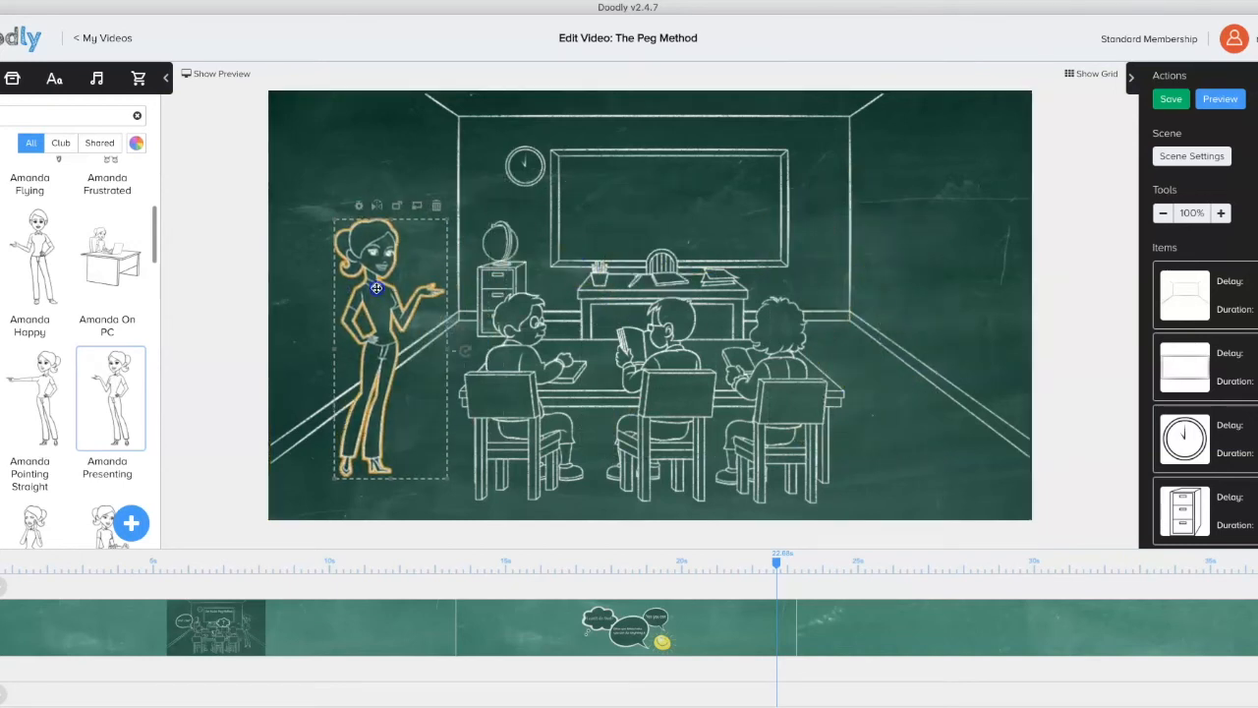
left_click(378, 208)
left_click_drag(393, 225, 901, 299)
left_click(905, 293)
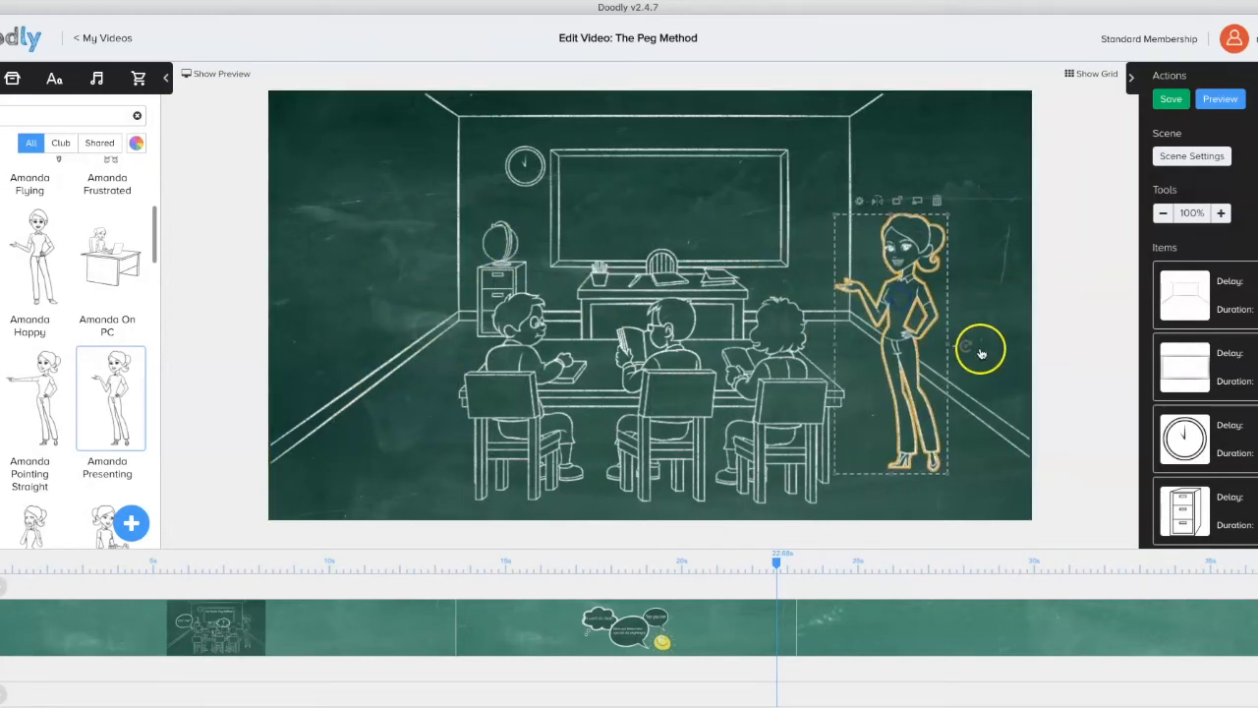
Step: Try the rotation control on Amanda Presenting, and view her asset settings without changing any
mouse_move(968, 354)
left_mouse_down()
mouse_move(927, 382)
mouse_move(963, 365)
mouse_move(963, 339)
left_mouse_up()
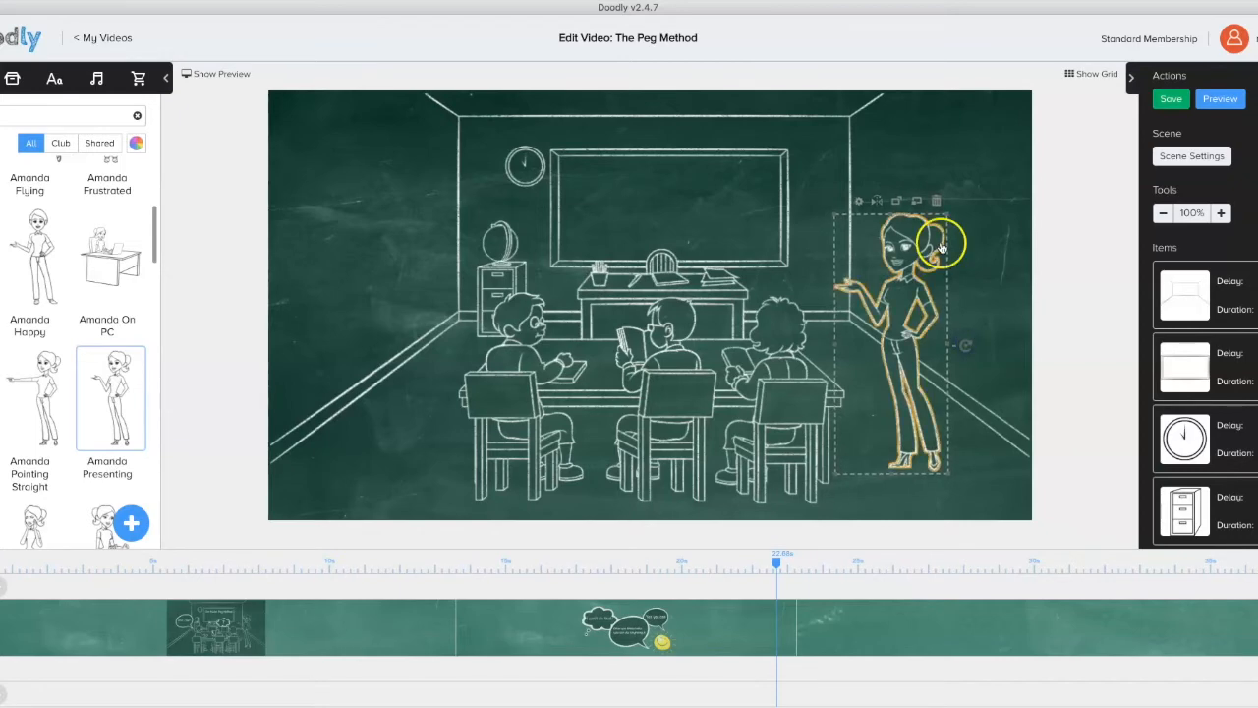
left_click(858, 201)
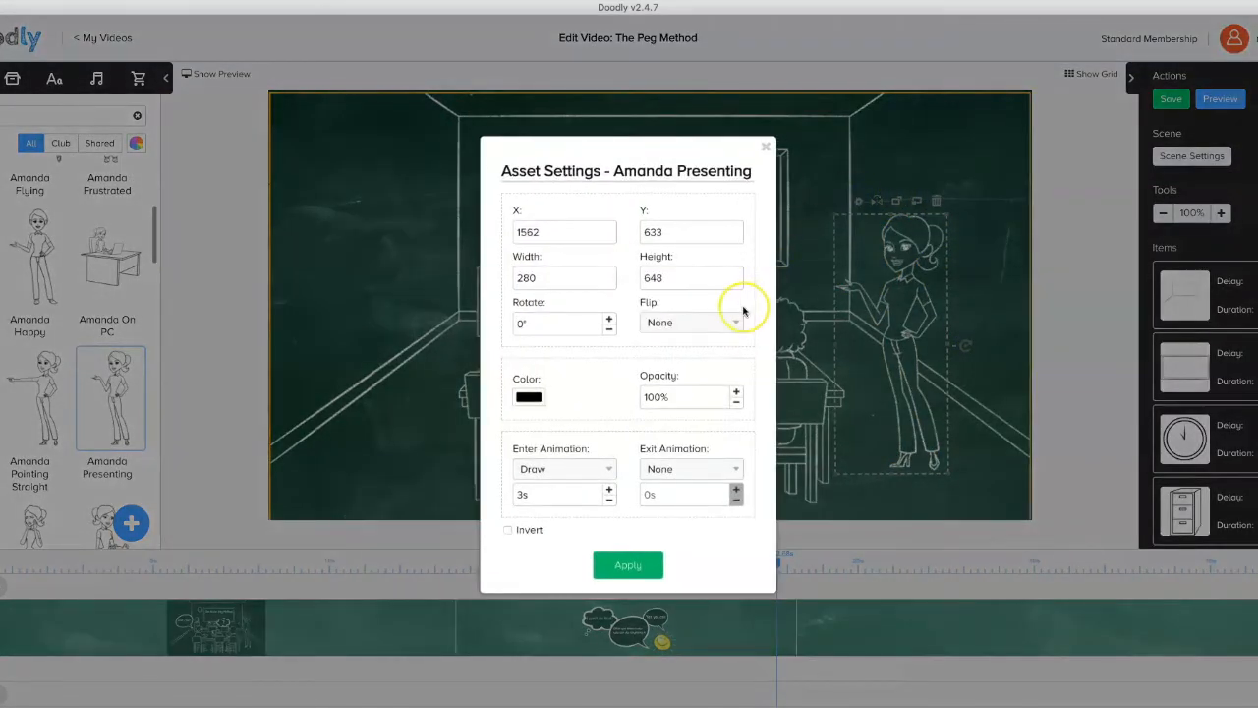
left_click(1006, 293)
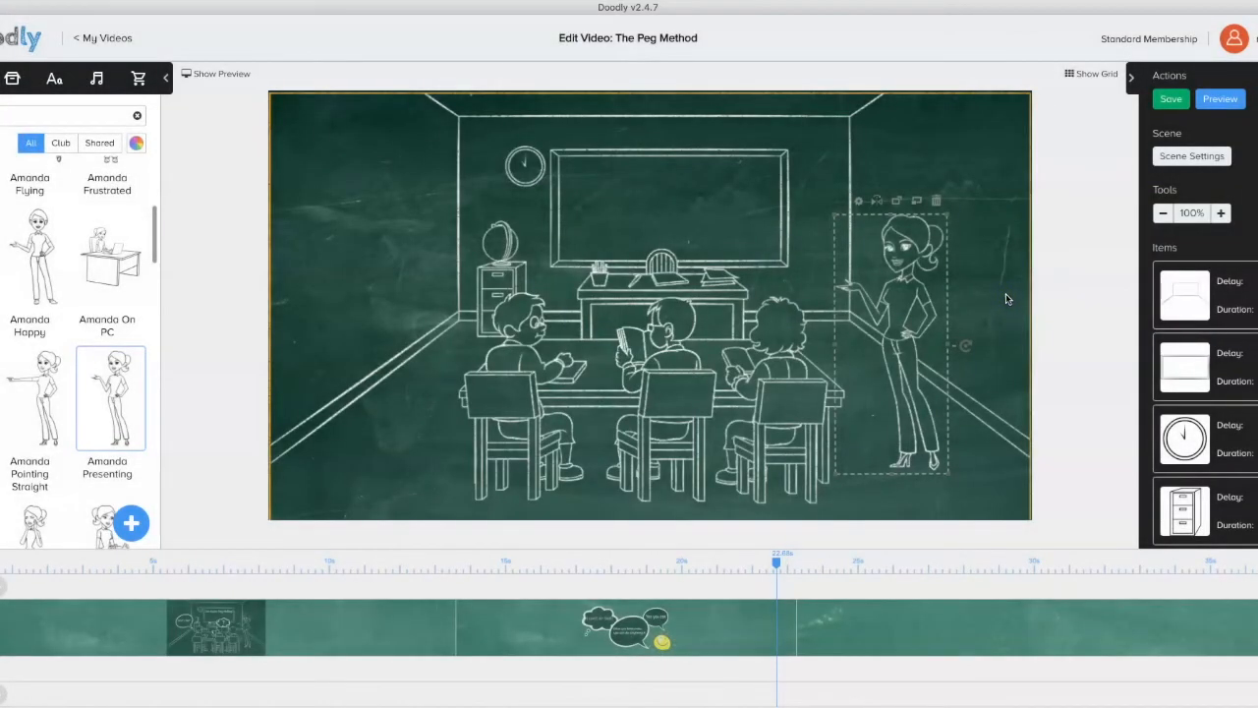
Step: Shorten the last classroom scene by trimming its end to about 37 s on the timeline
left_click(1152, 366)
scroll(880, 623, "right", 5)
scroll(751, 623, "right", 8)
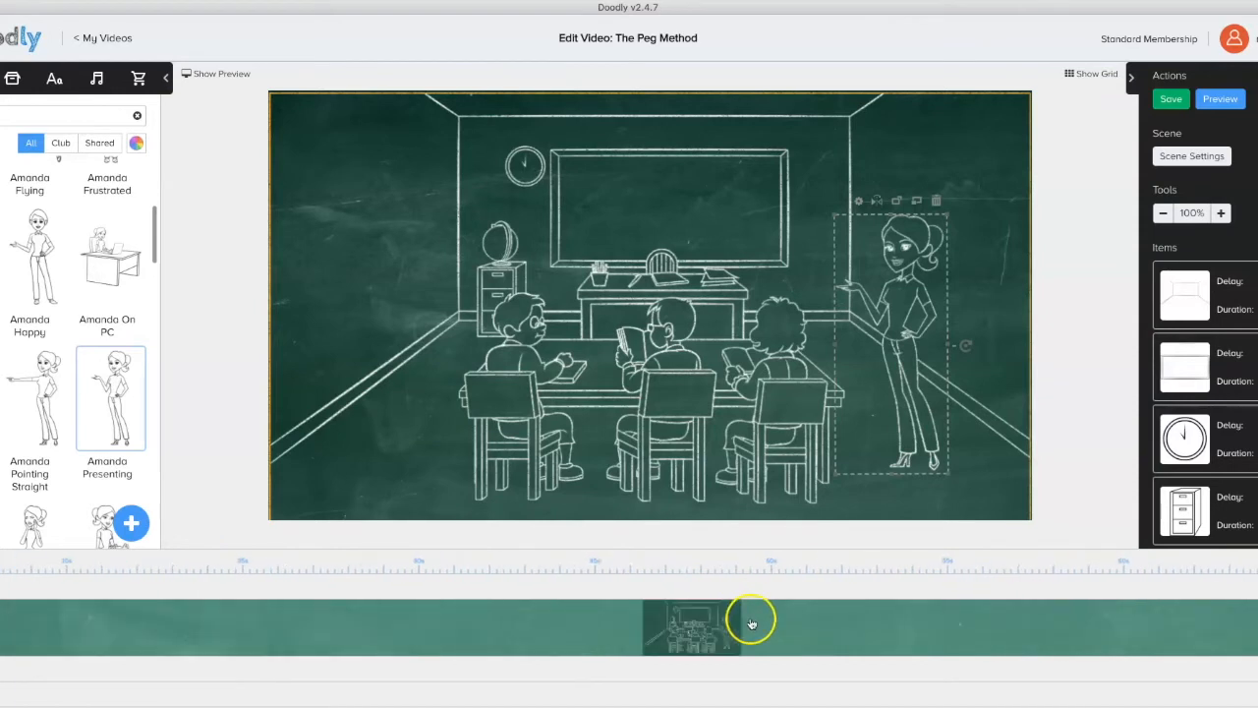
scroll(924, 629, "right", 8)
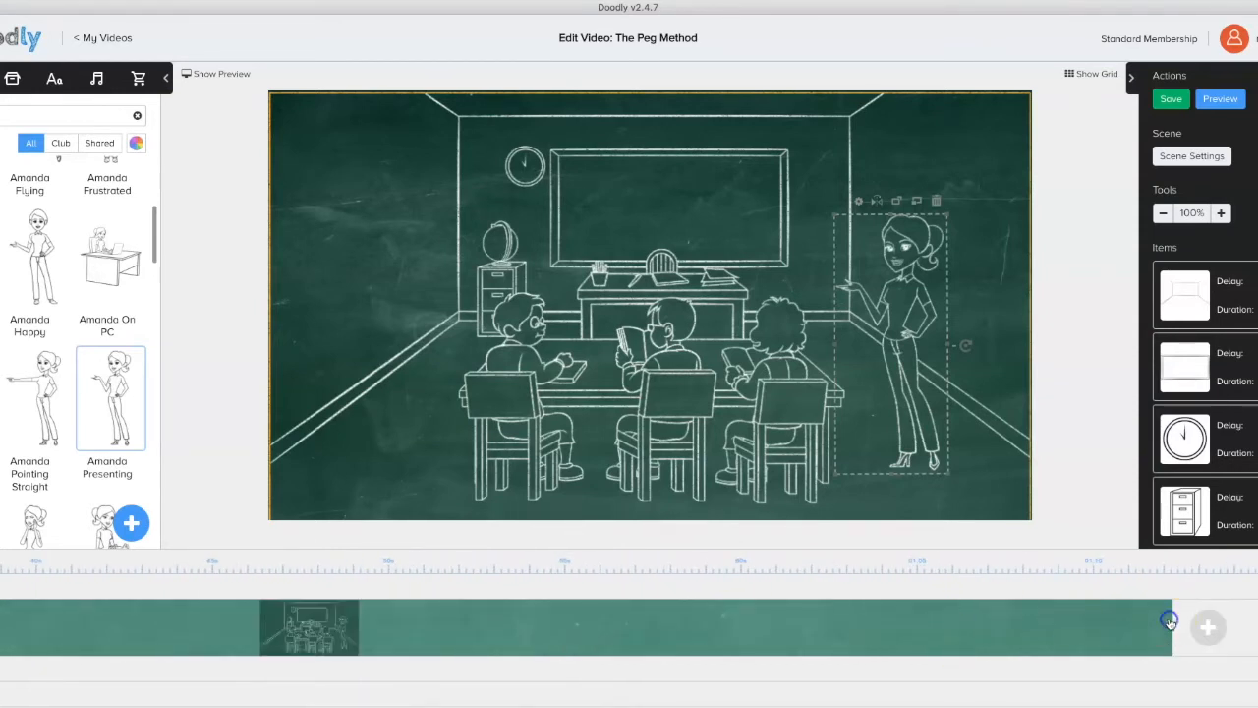
scroll(1179, 624, "left", 5)
scroll(1193, 628, "right", 4)
left_click_drag(1172, 623, 870, 628)
scroll(949, 618, "left", 5)
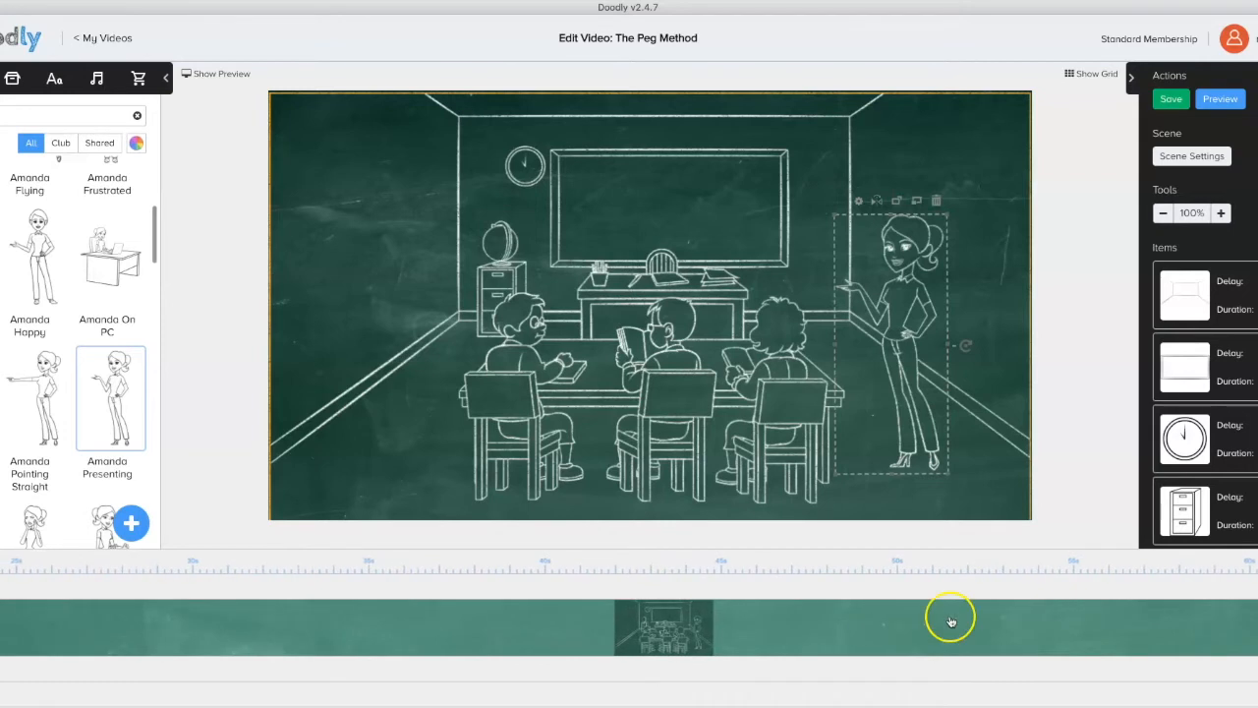
scroll(1184, 631, "right", 2)
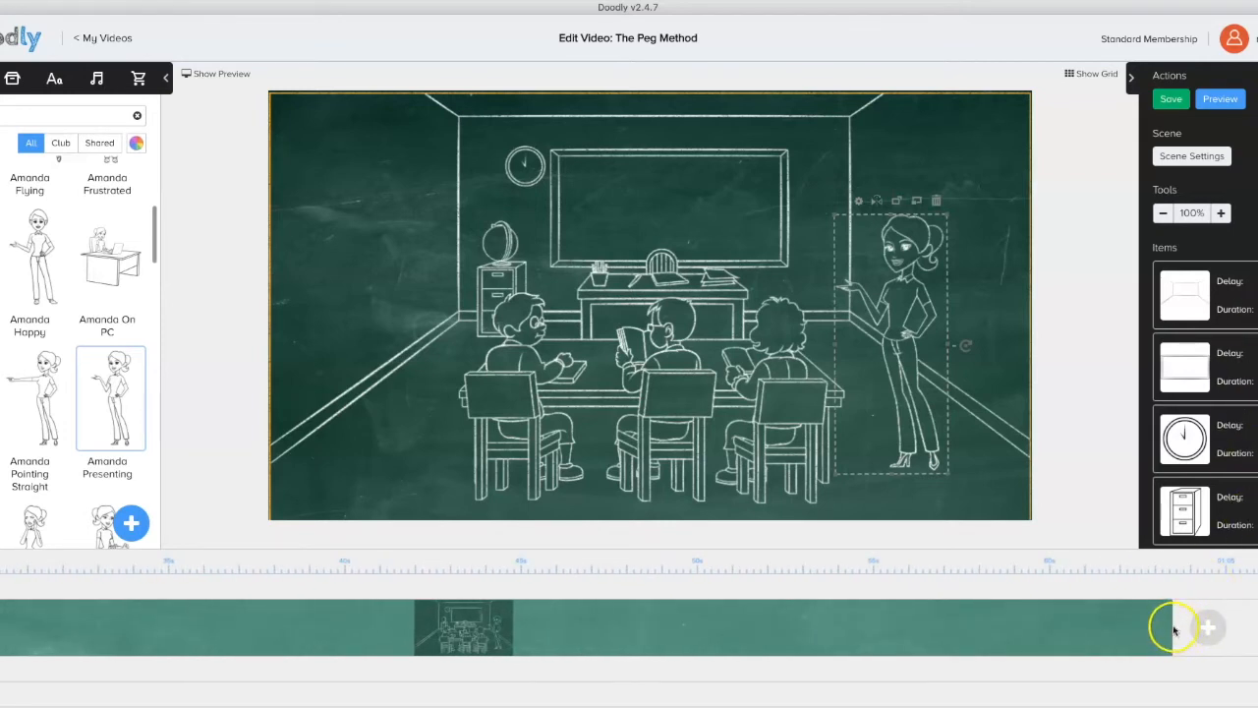
left_click_drag(1173, 623, 744, 639)
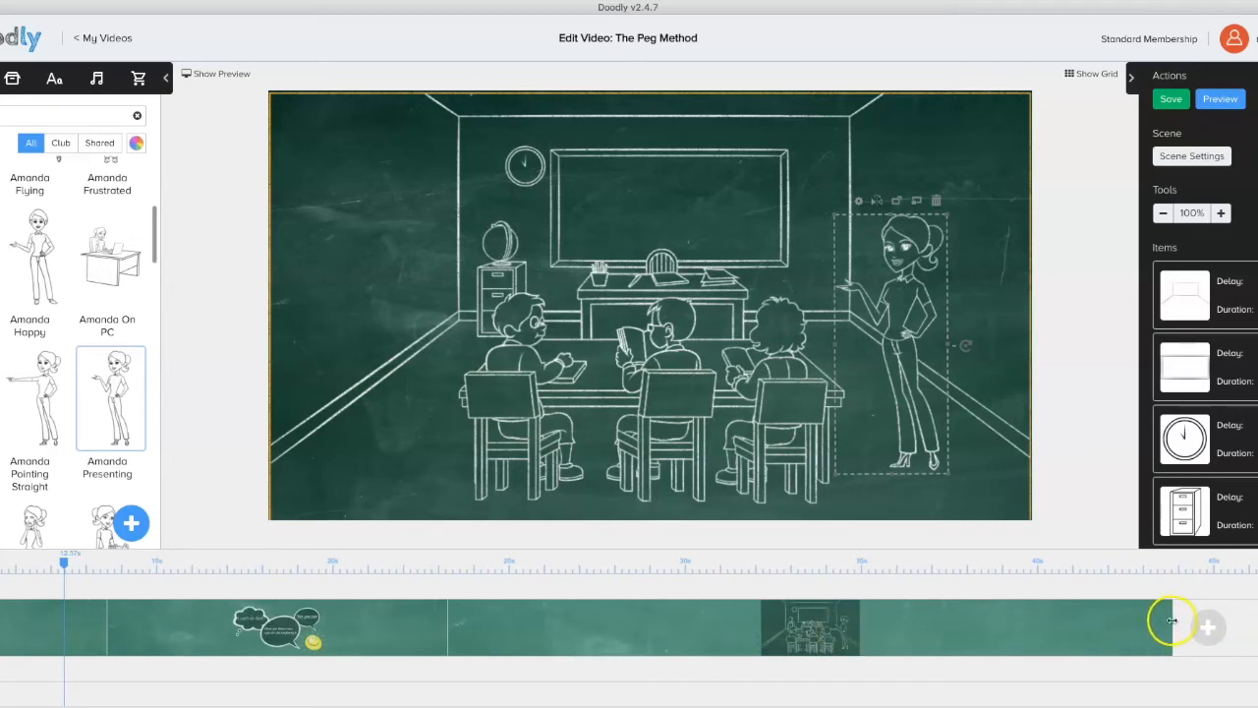
left_click_drag(1173, 620, 941, 620)
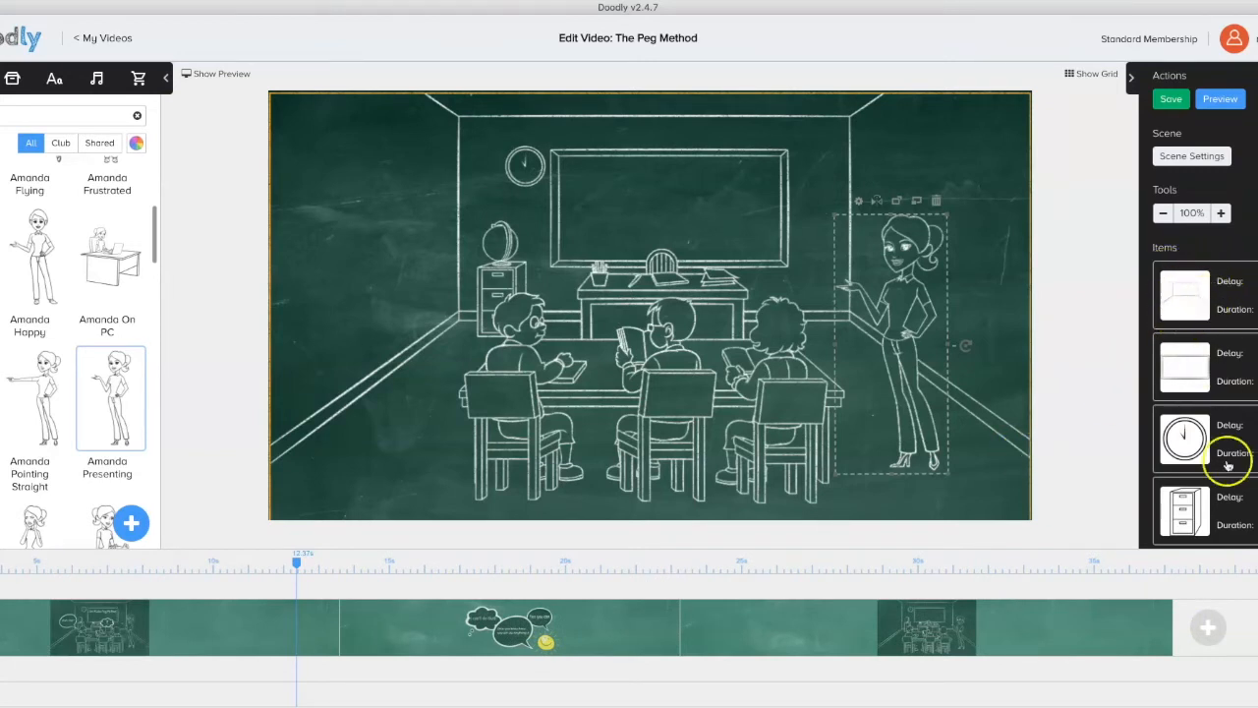
Step: Move Amanda Presenting up to second place in the scene's drawing order, directly after the classroom background
scroll(1228, 505, "down", 5)
scroll(1228, 506, "down", 5)
scroll(1228, 505, "up", 2)
left_click(1203, 397)
left_click_drag(1203, 395, 1200, 316)
scroll(1203, 322, "up", 3)
left_click_drag(1221, 511, 1214, 308)
scroll(1216, 316, "up", 3)
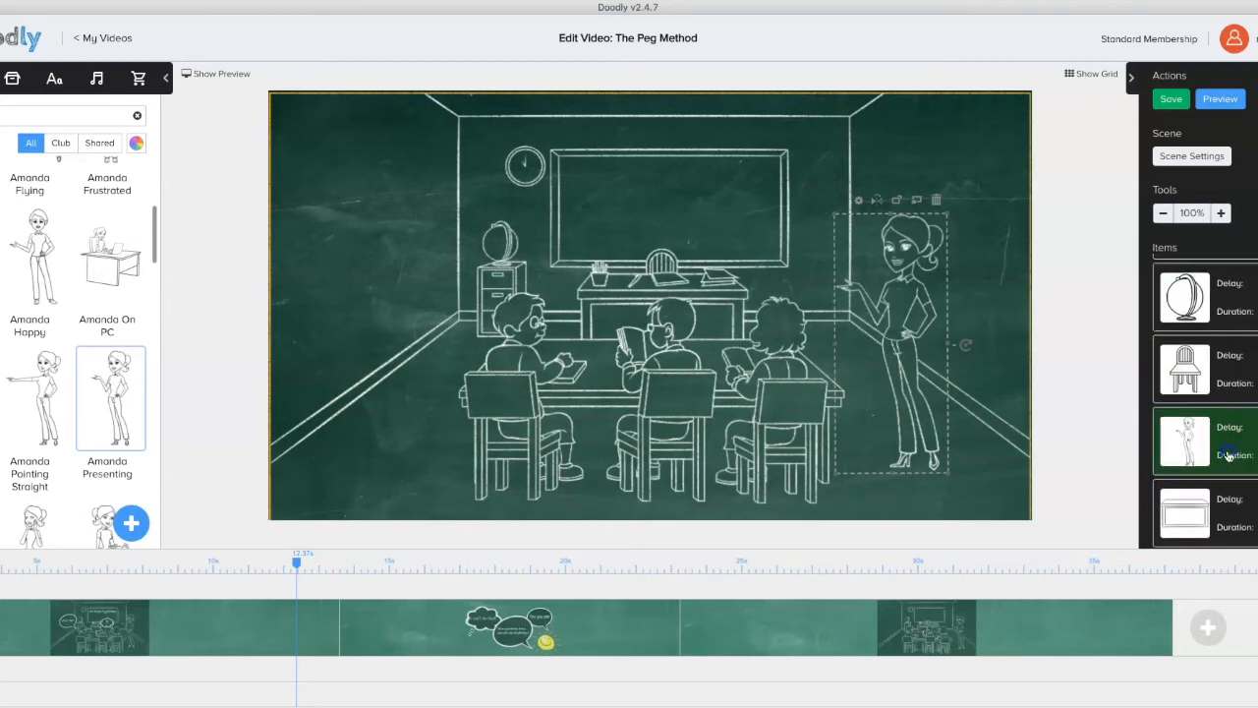
left_click_drag(1227, 455, 1227, 323)
scroll(1226, 354, "up", 3)
left_click_drag(1226, 478, 1225, 327)
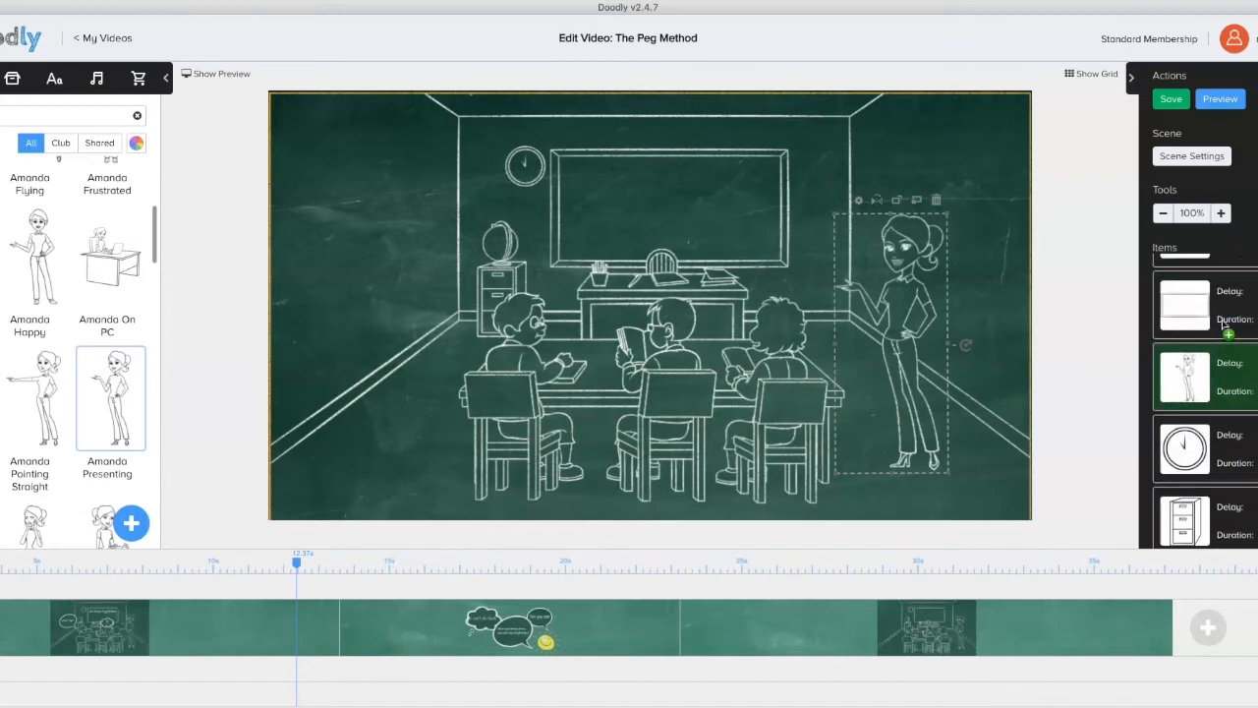
scroll(1224, 328, "up", 1)
left_click_drag(1230, 428, 1230, 343)
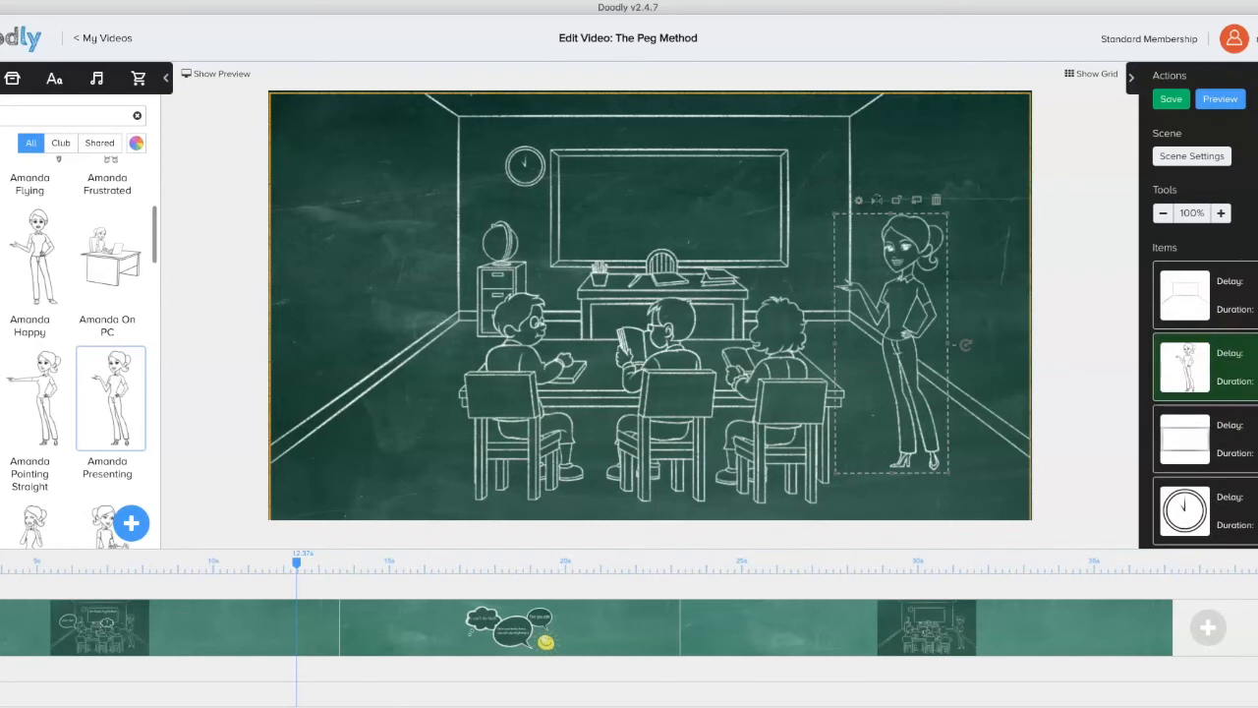
Step: Shorten the drawing durations of the items in the last classroom scene, entering .3 and 0 for the final ones
left_click(1252, 307)
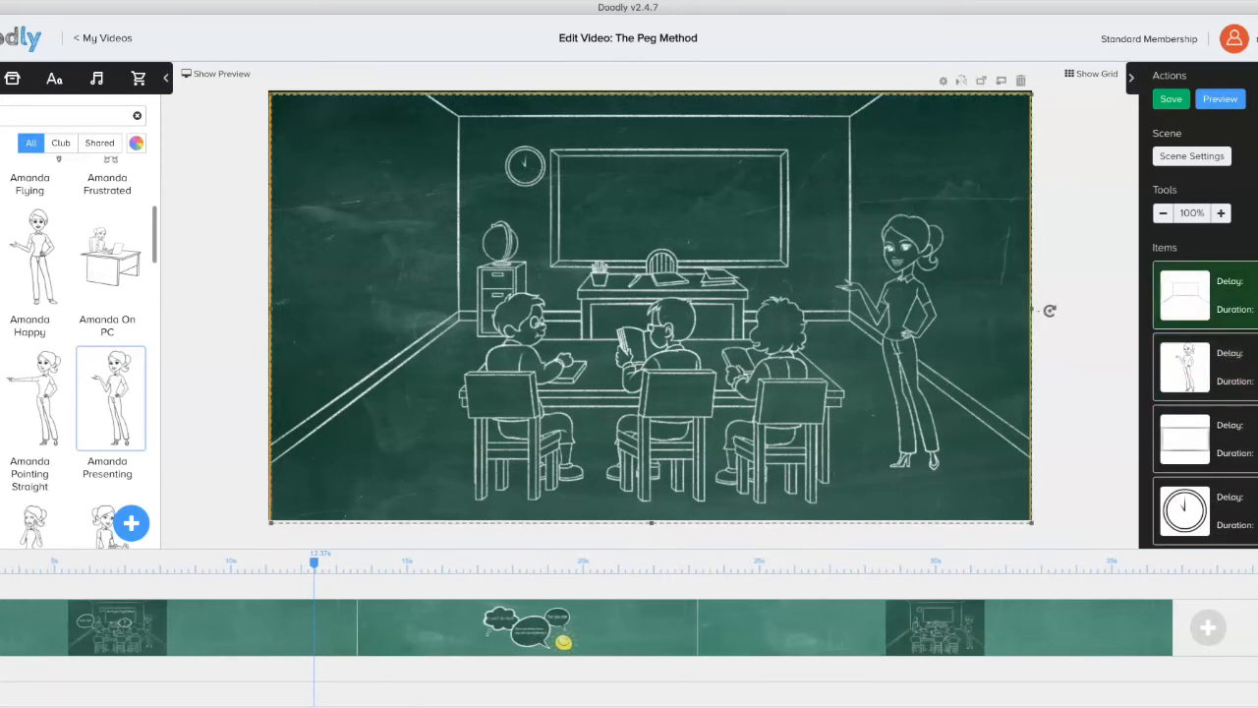
left_click(1252, 453)
left_click(1252, 381)
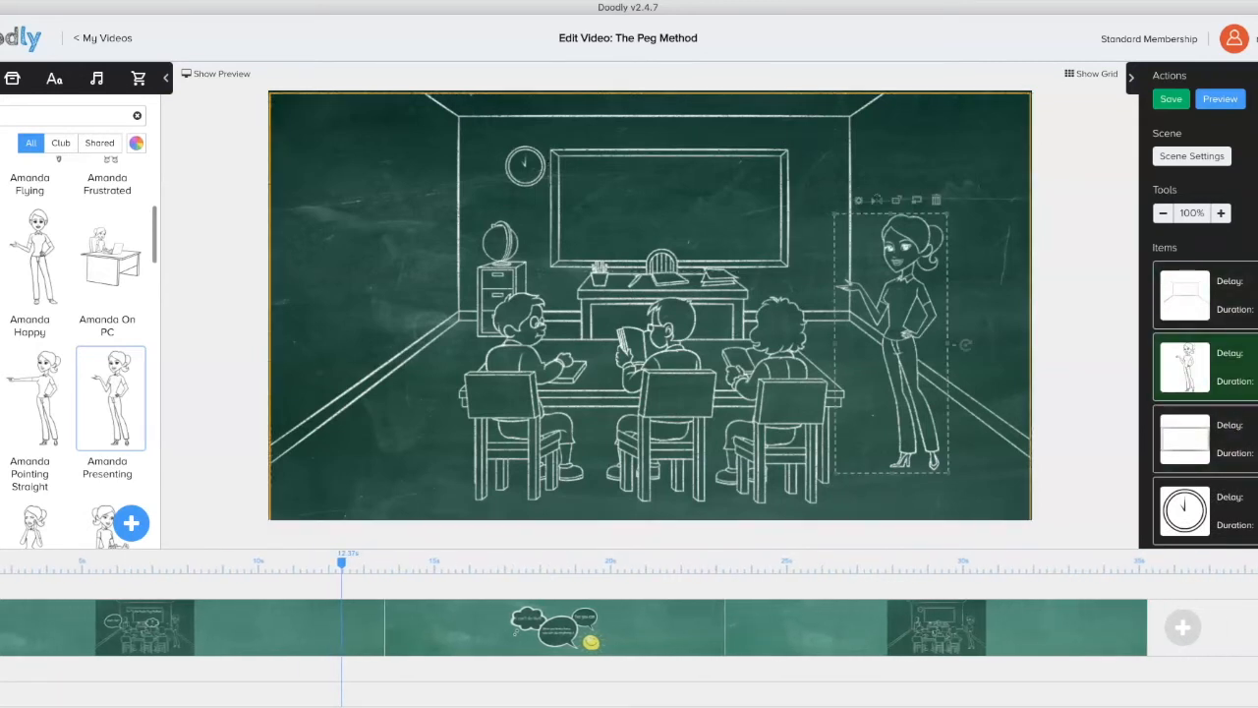
scroll(1252, 393, "down", 1)
left_click(1252, 435)
key("Tab")
key("Tab")
key("Tab")
key("Tab")
key("Tab")
key("Tab")
key("Tab")
key("Tab")
key("Tab")
key("Tab")
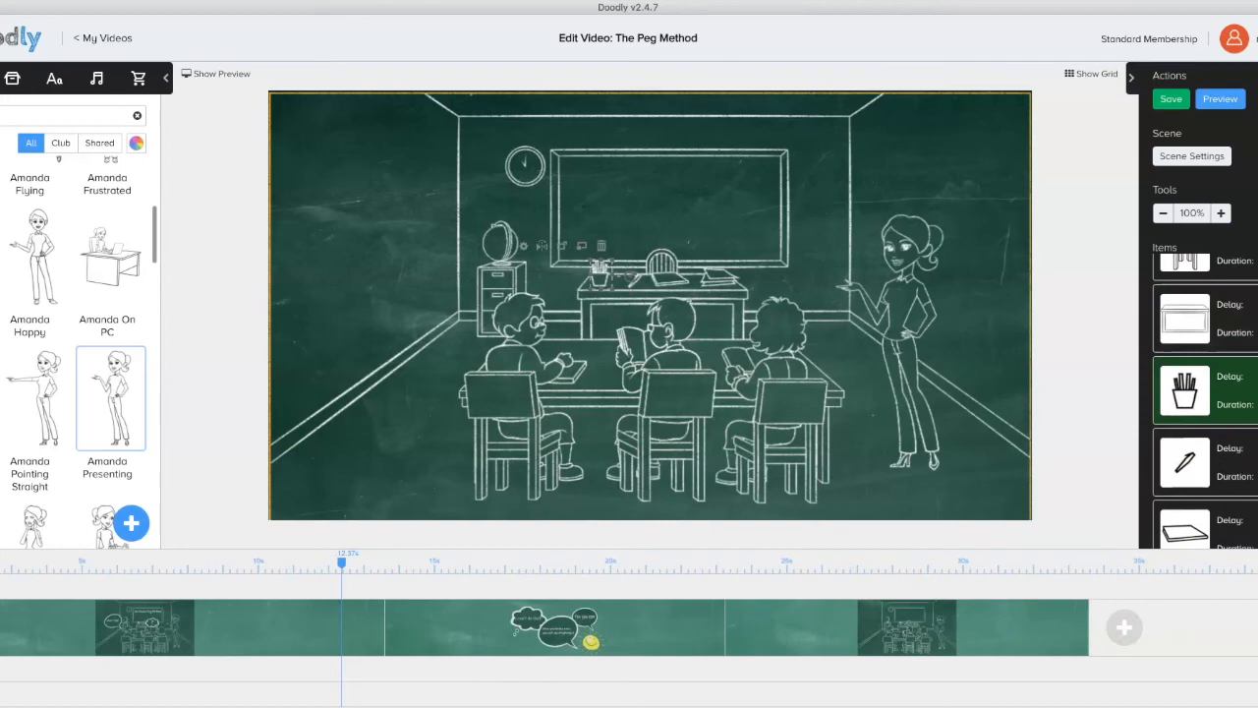
type(".3")
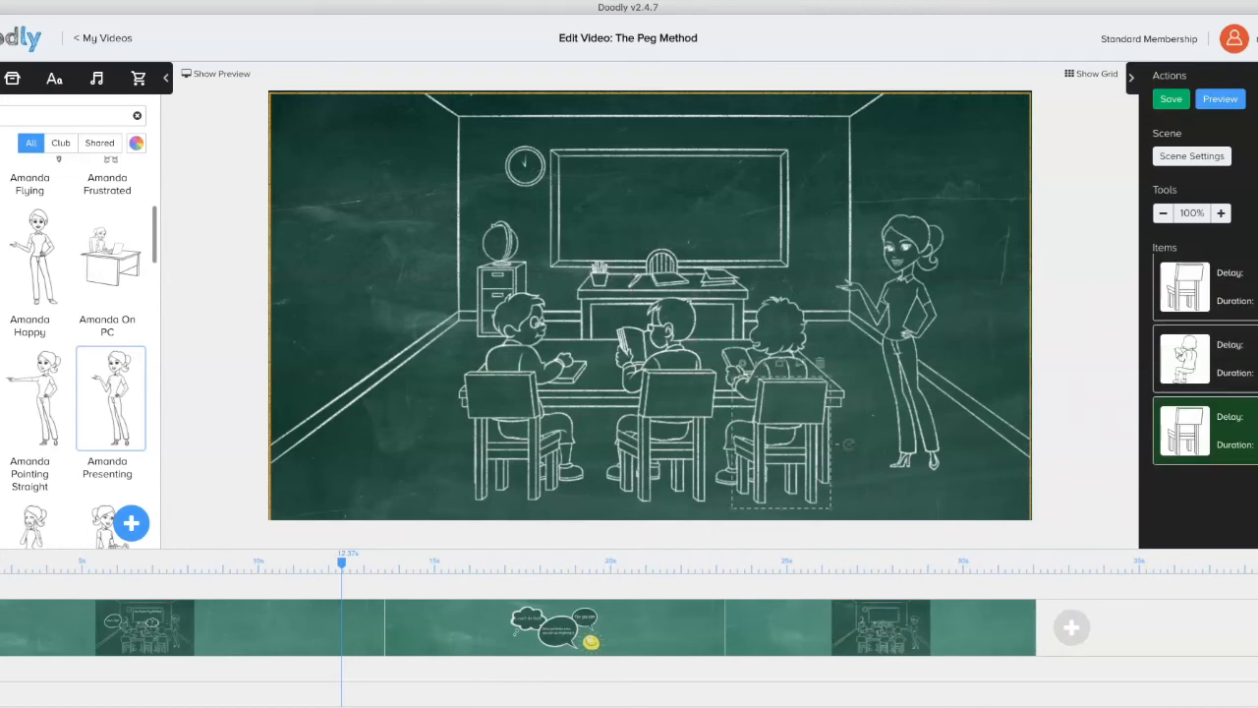
type("0")
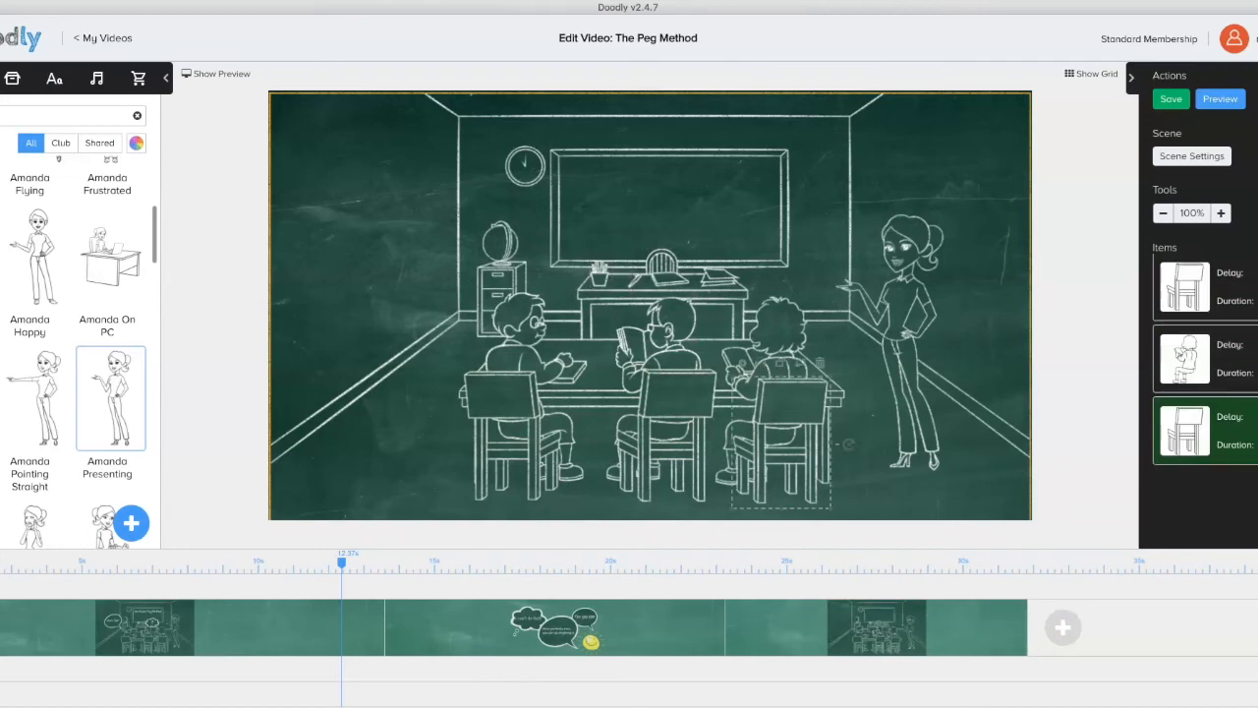
Step: Preview the video and extend the end of the last classroom scene to about 32.6 s on the timeline
left_click(1218, 99)
left_click(1024, 576)
left_click_drag(1033, 620, 1053, 619)
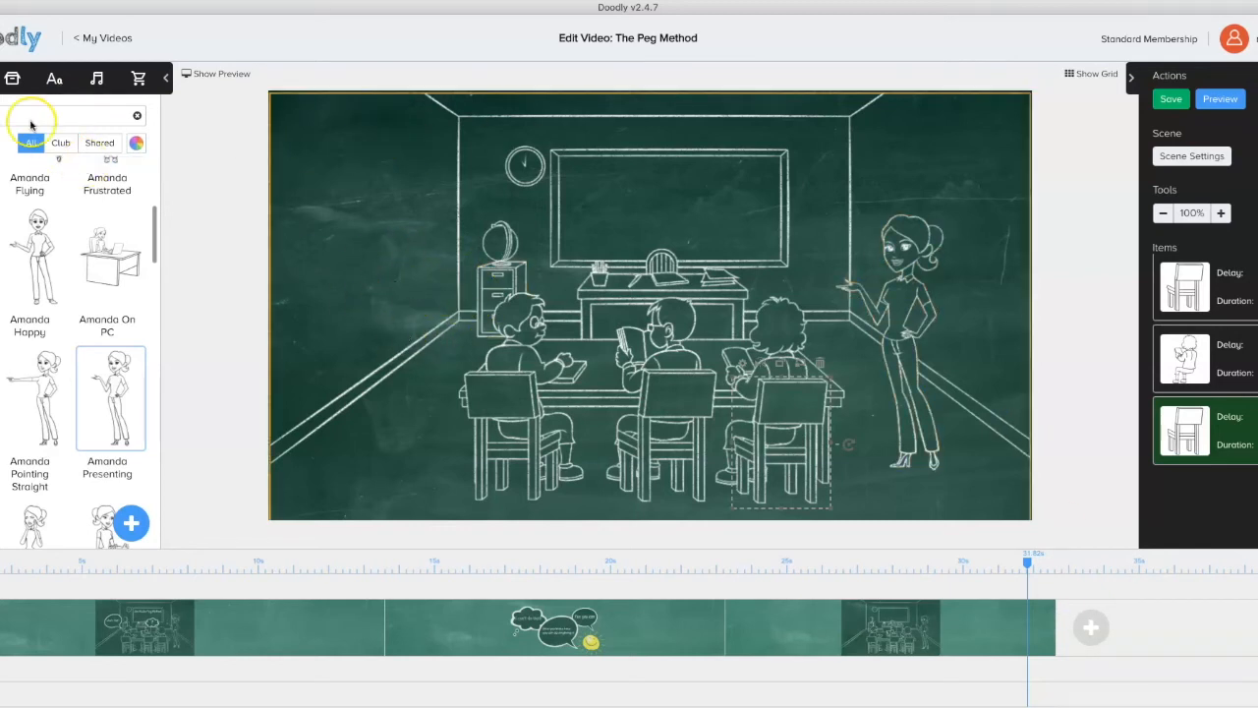
Step: Browse the props library and view the options for adding a new prop without uploading one
left_click(13, 80)
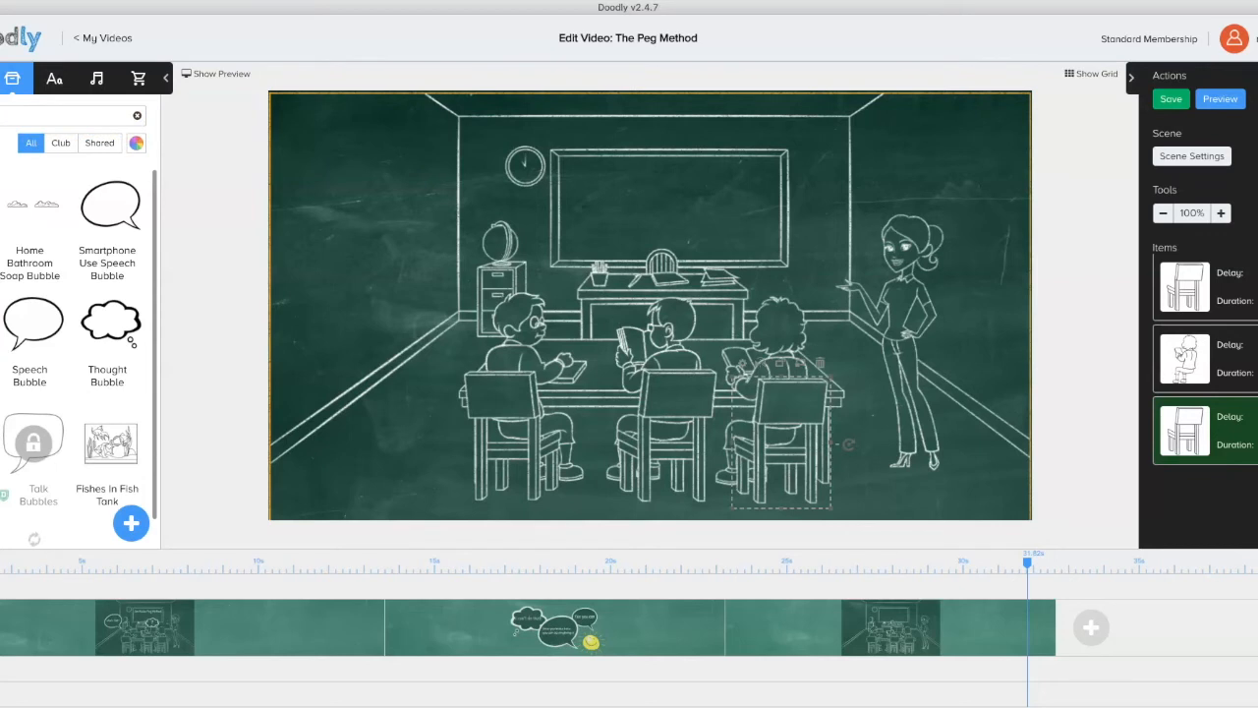
left_click(12, 79)
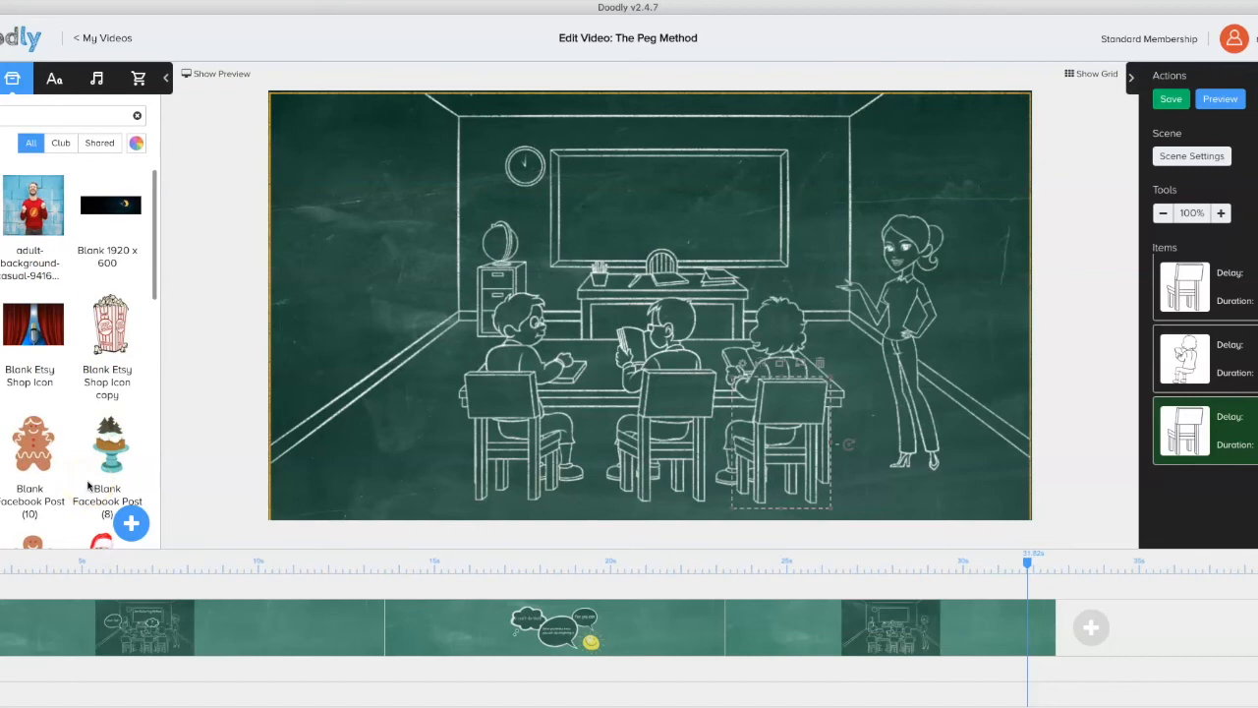
left_click(131, 523)
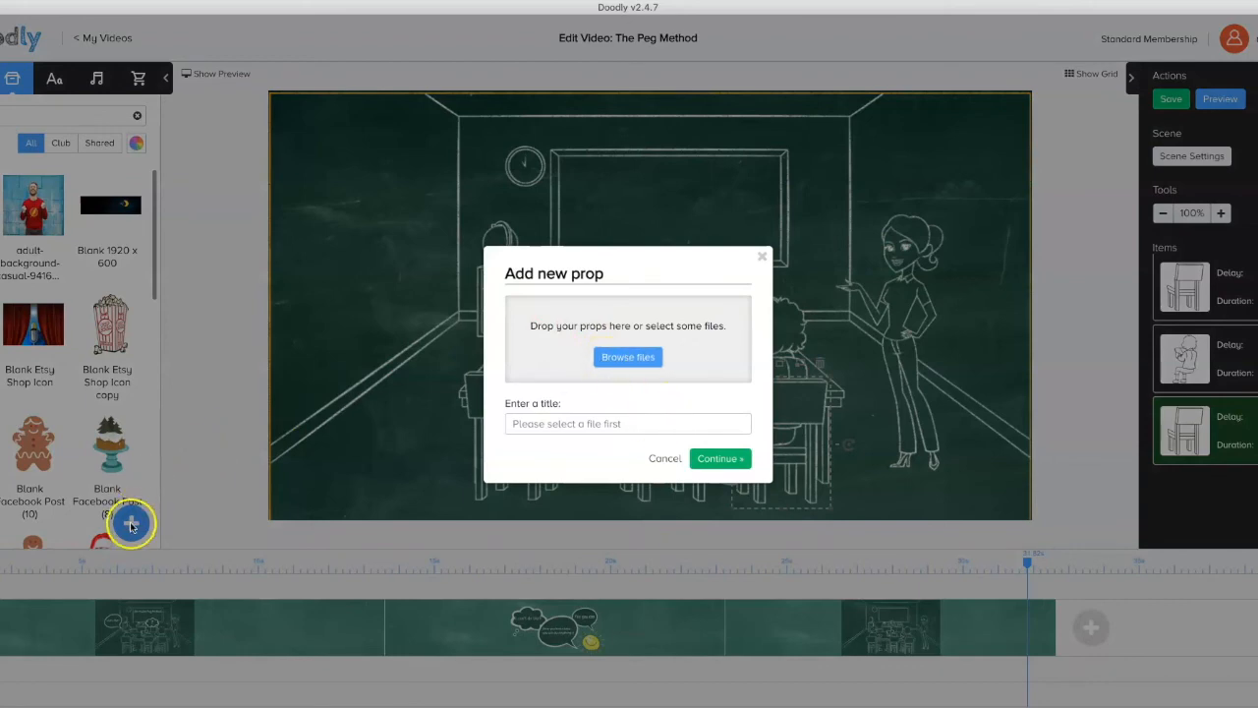
left_click(665, 459)
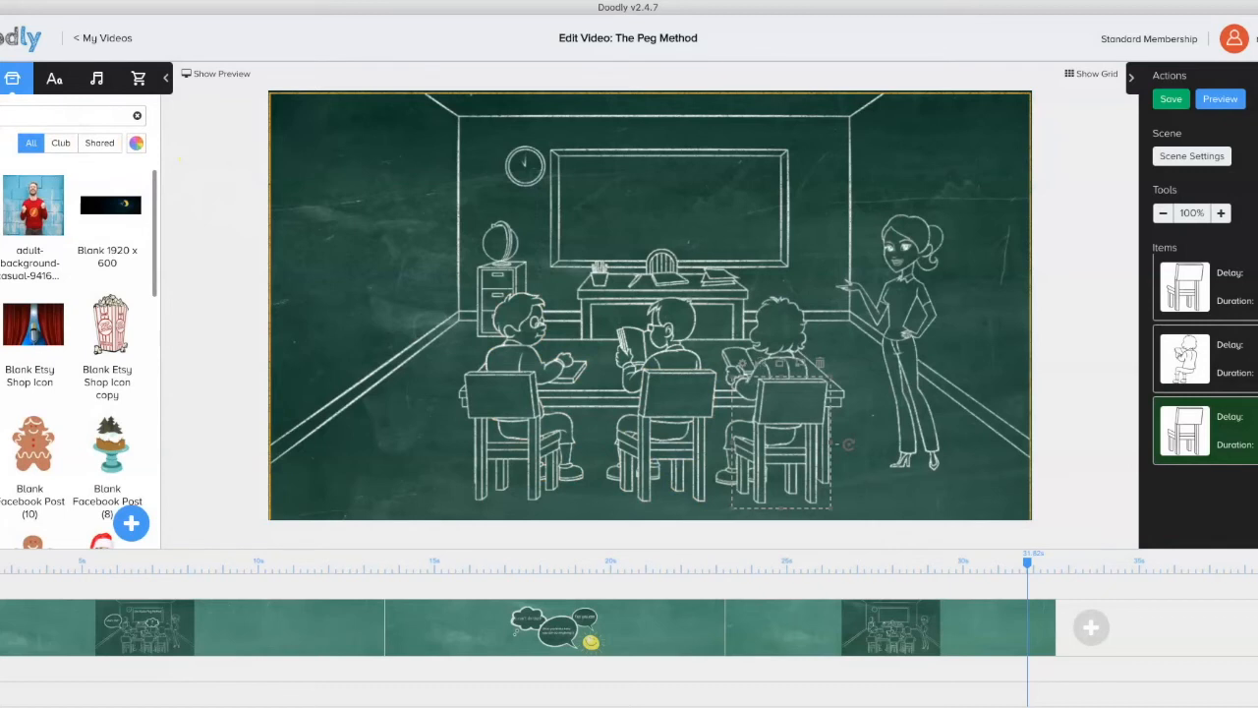
Step: Add the Smartphone Use Speech Bubble prop, shrink it, and place it above and to the left of the first pupil
key("Return")
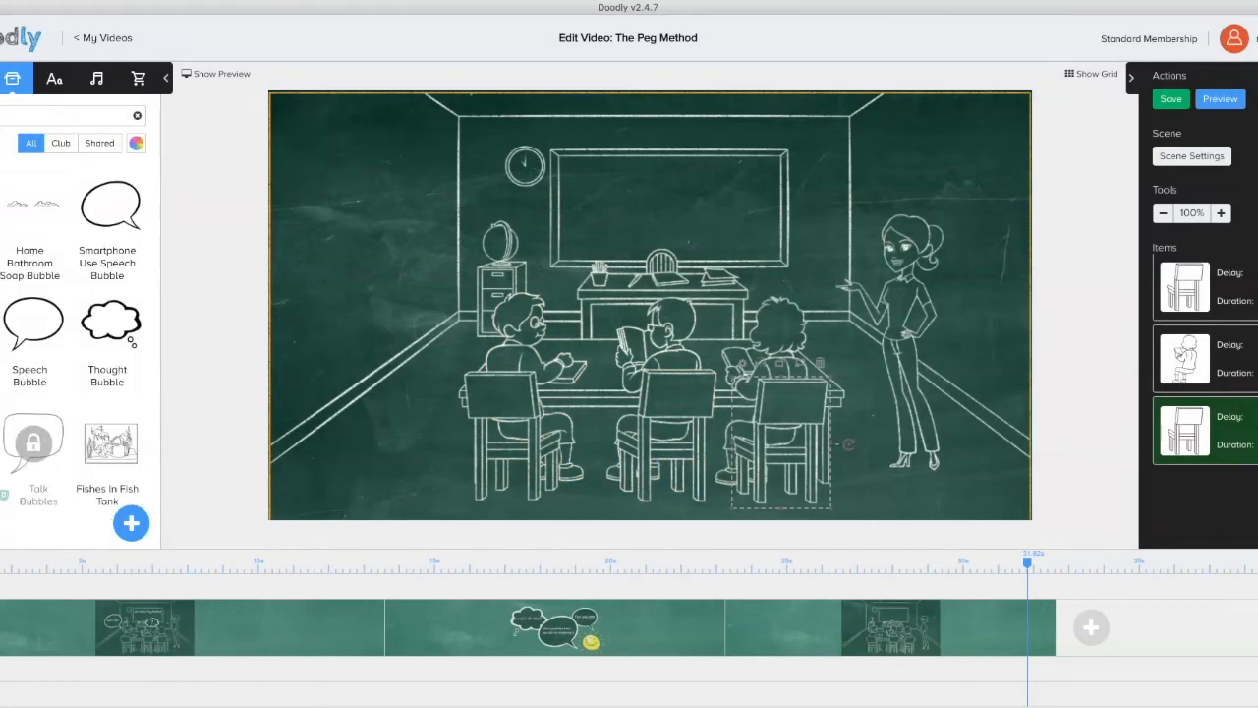
left_click(111, 223)
left_click_drag(533, 292, 414, 293)
left_click_drag(339, 438, 464, 328)
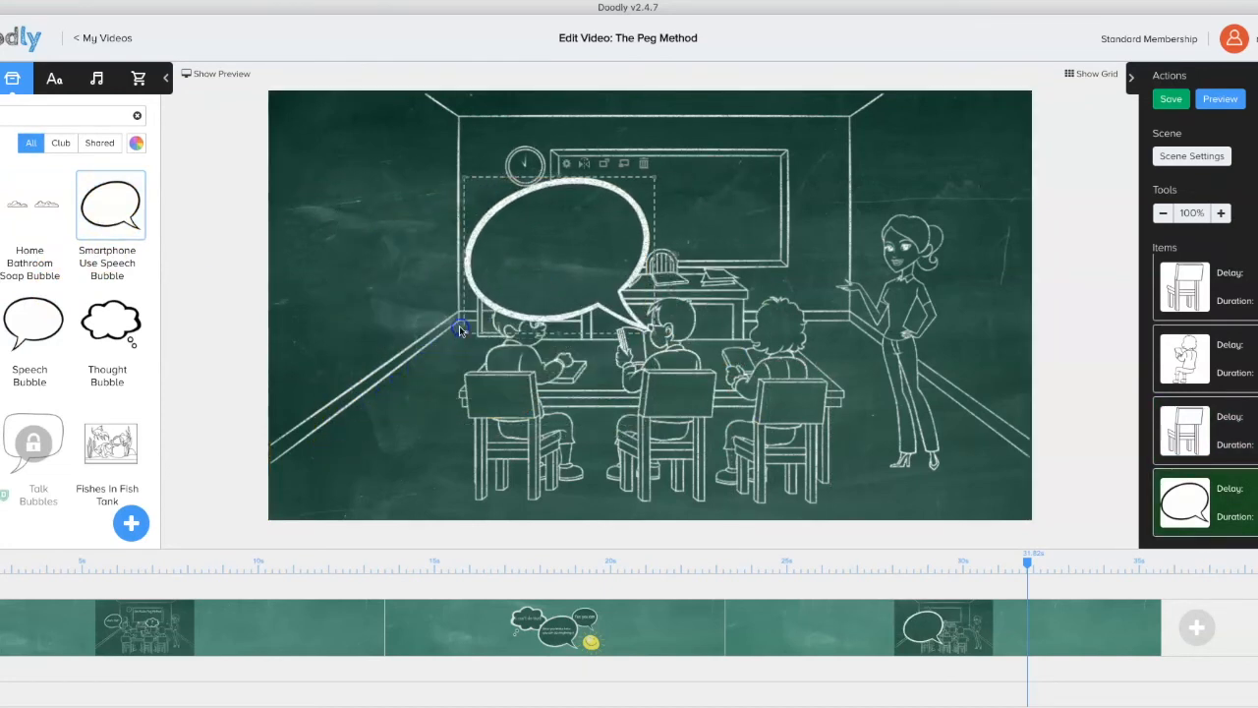
left_click_drag(528, 261, 374, 263)
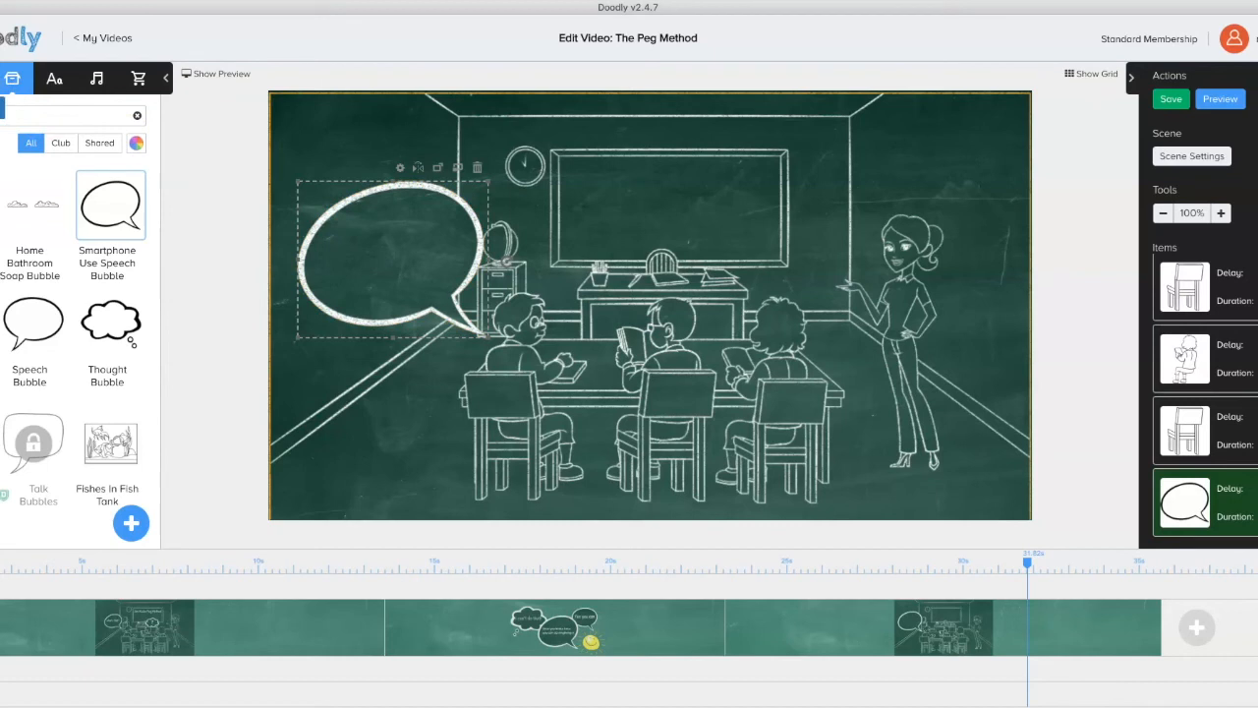
Step: Add a text item in the third listed handwriting font and place it over the speech bubble
left_click(71, 80)
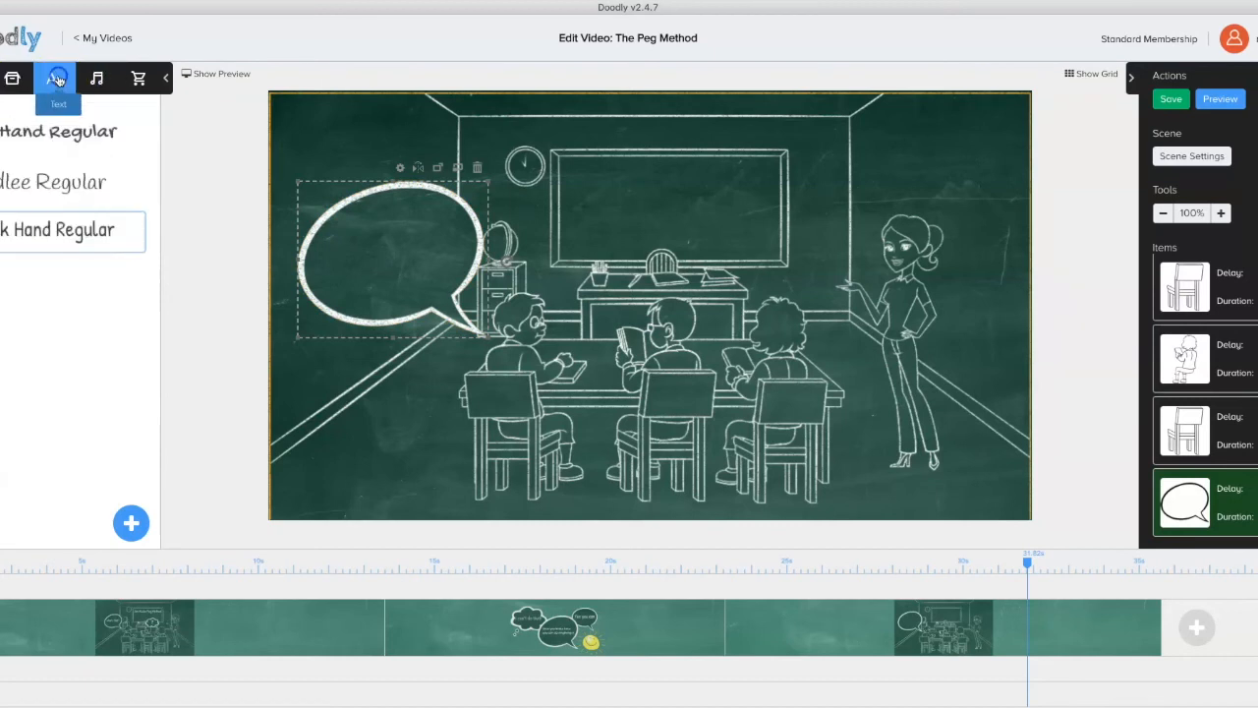
left_click(27, 236)
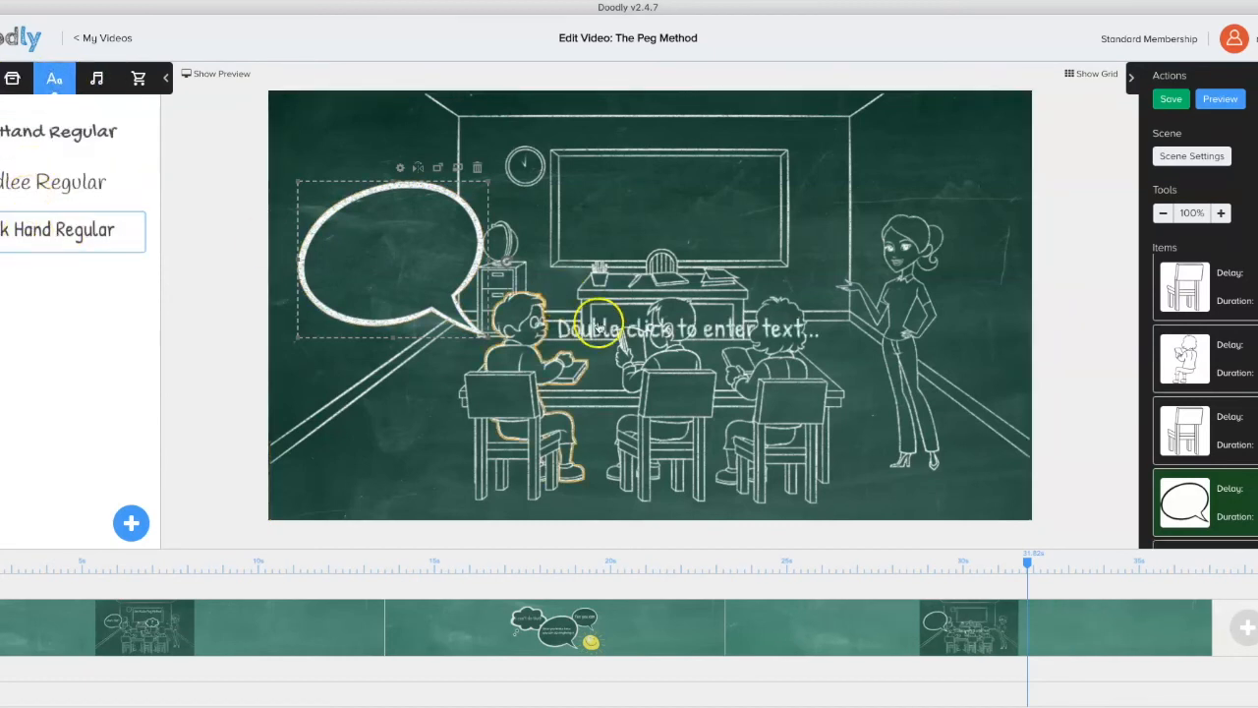
left_click_drag(578, 483, 380, 260)
Step: Change the text to "so that's how it's done!" and shrink it to fit inside the speech bubble
double_click(379, 260)
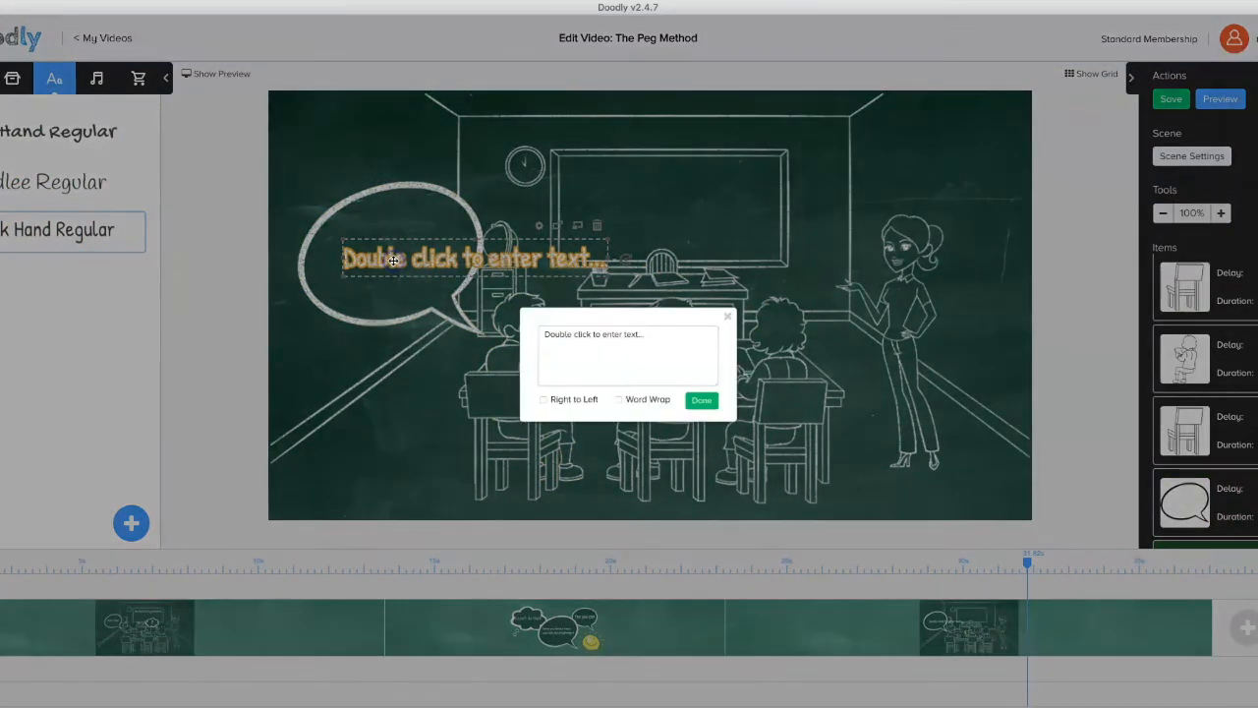
left_click_drag(652, 335, 522, 335)
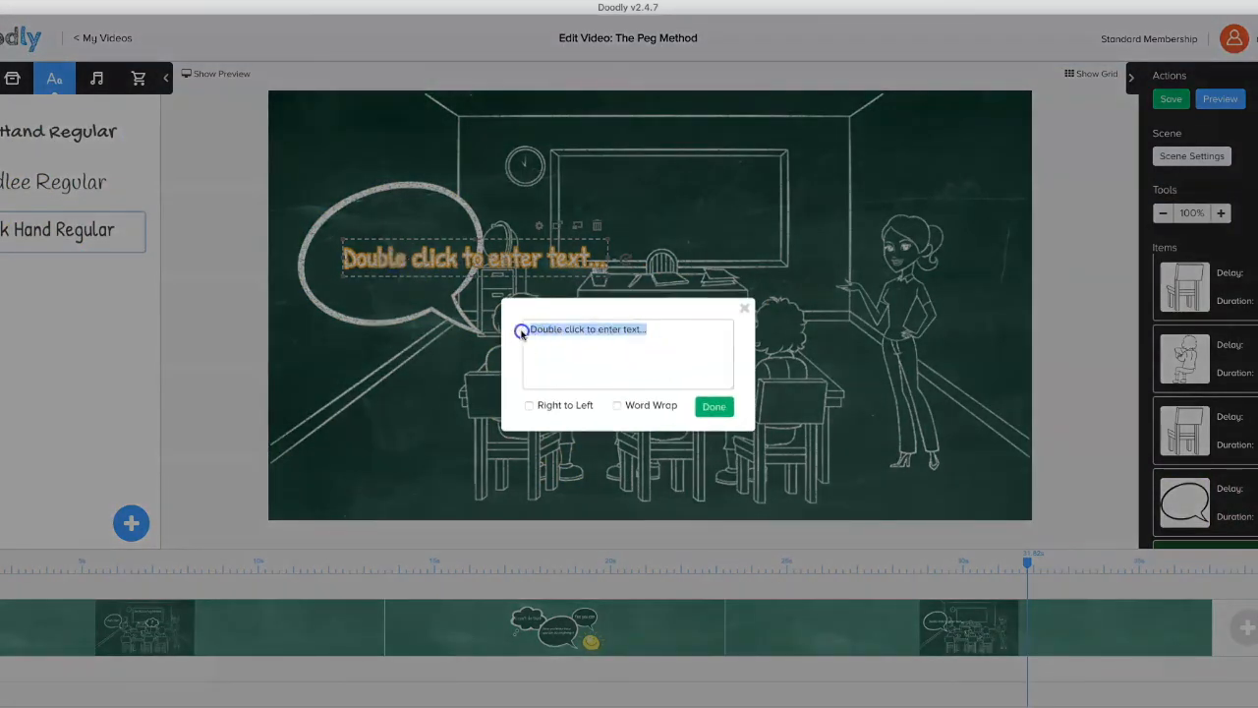
type("so thats how its done!")
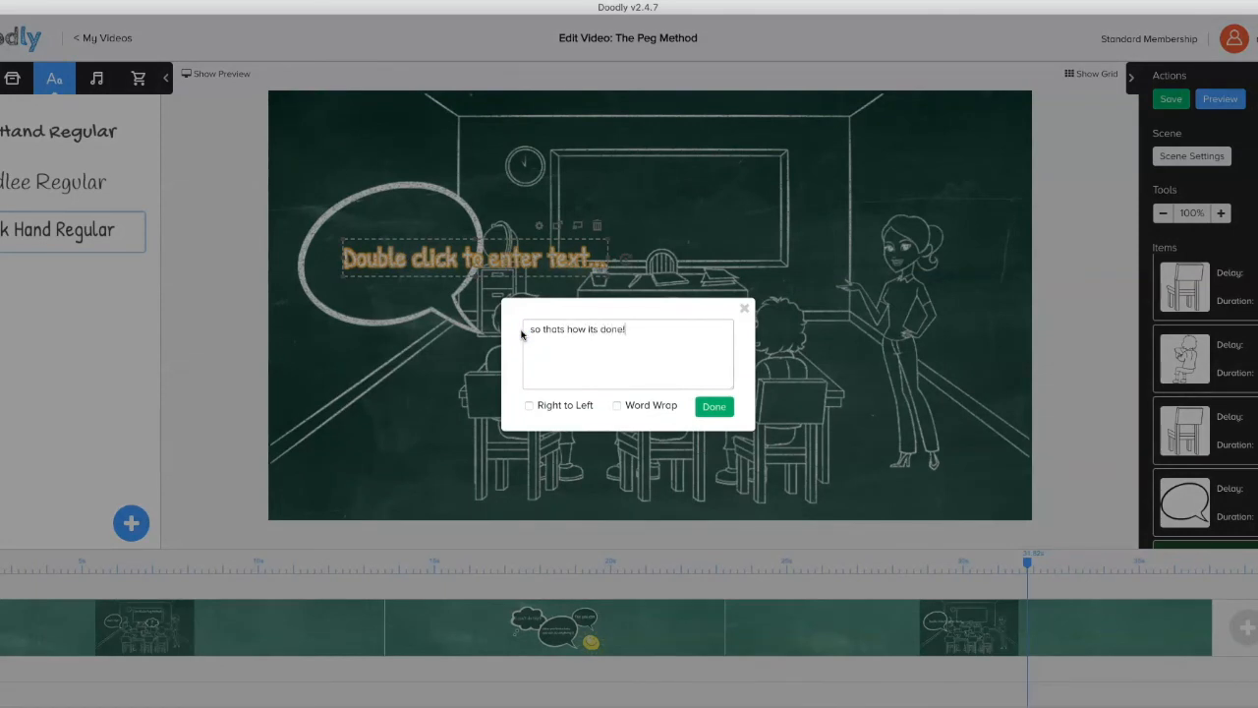
left_click(561, 331)
type("'")
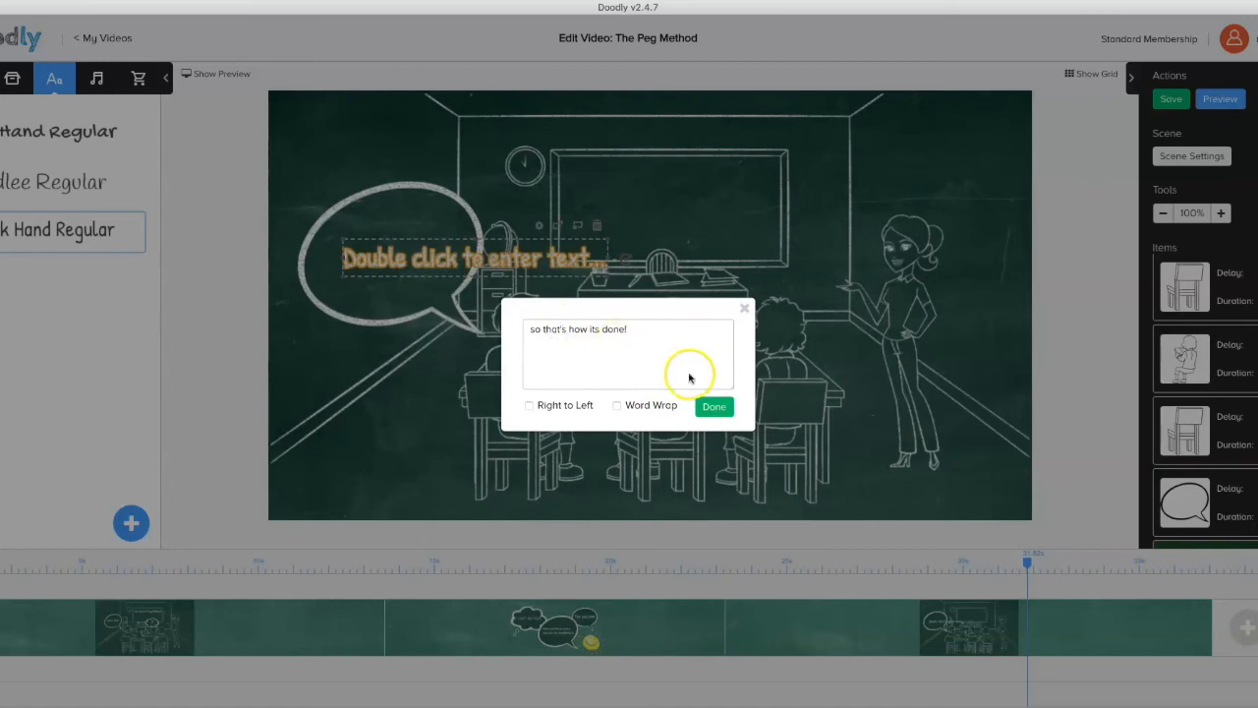
left_click(599, 330)
type("'")
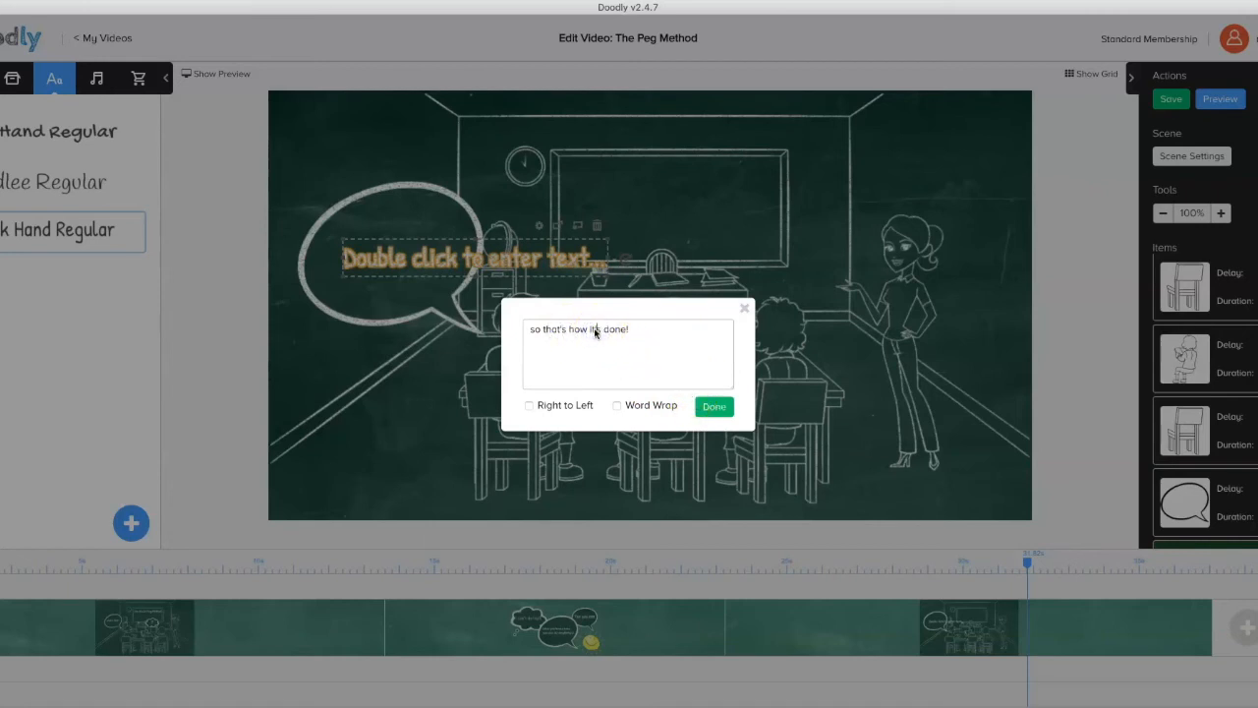
left_click(710, 406)
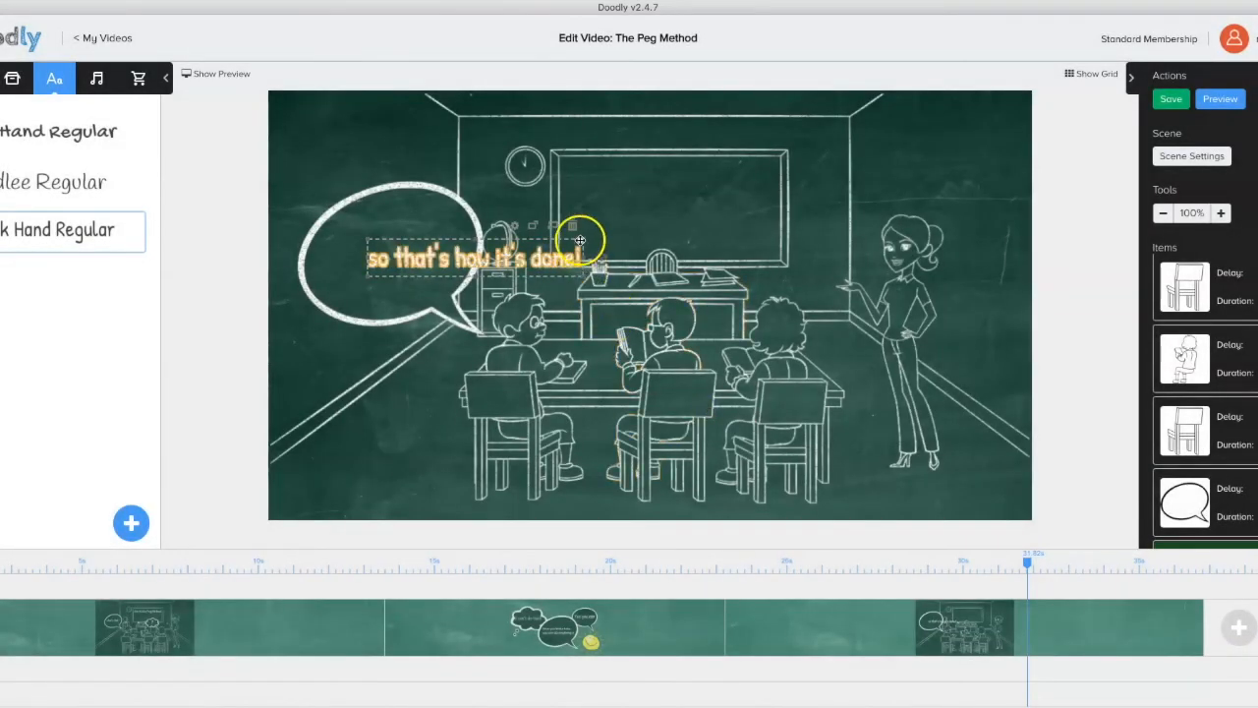
left_click_drag(584, 243, 399, 250)
left_click(675, 207)
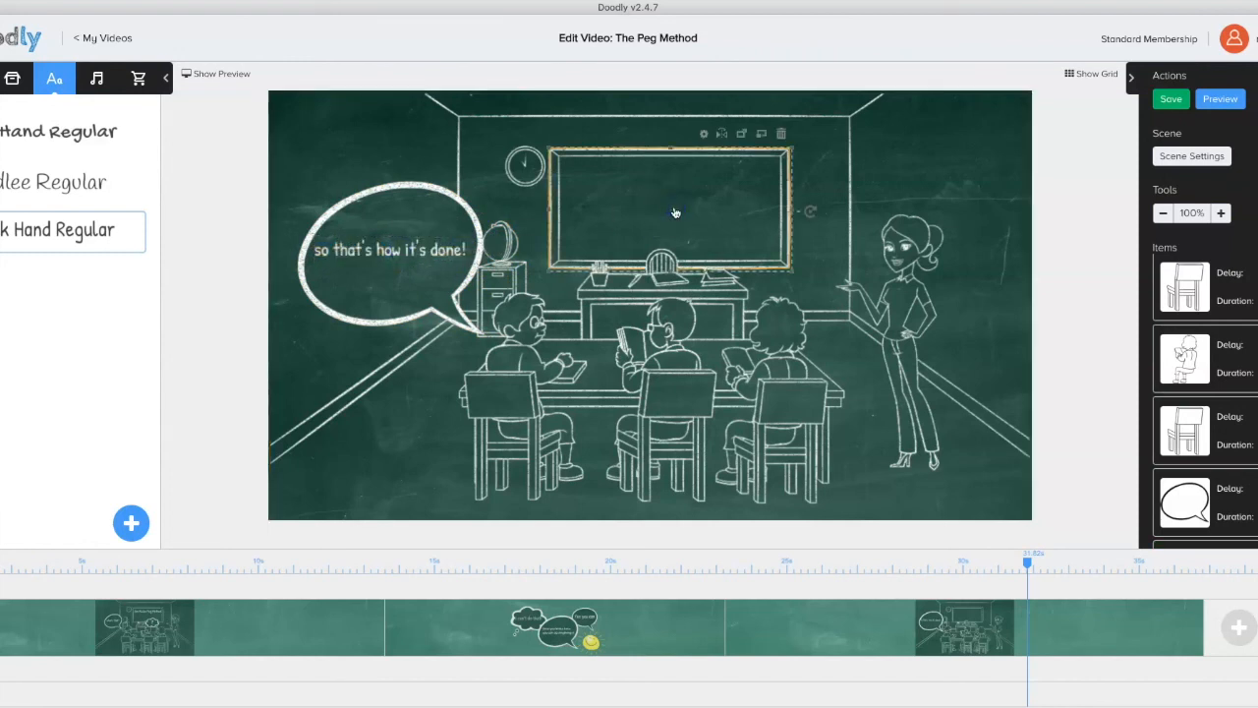
Step: Shorten the speech bubble's drawing duration to about 1 s, and shorten the duration of the text inside it
scroll(1234, 457, "down", 3)
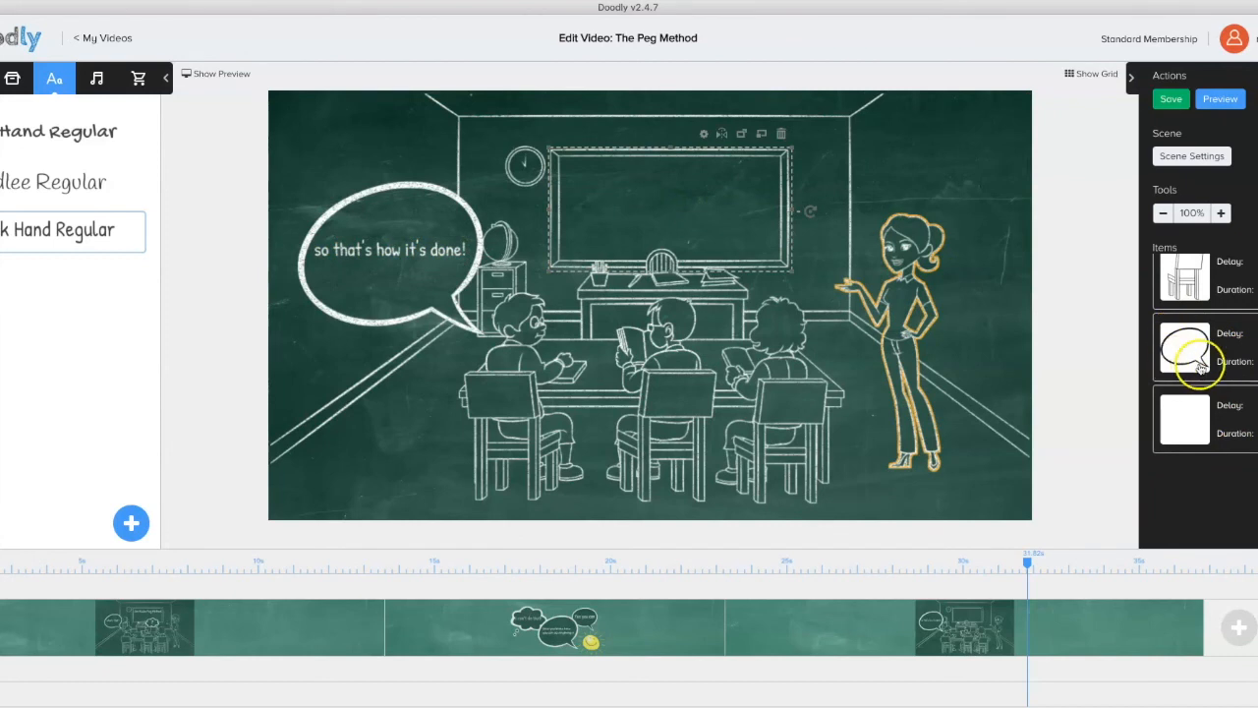
left_click(1254, 361)
type("1")
key("Down")
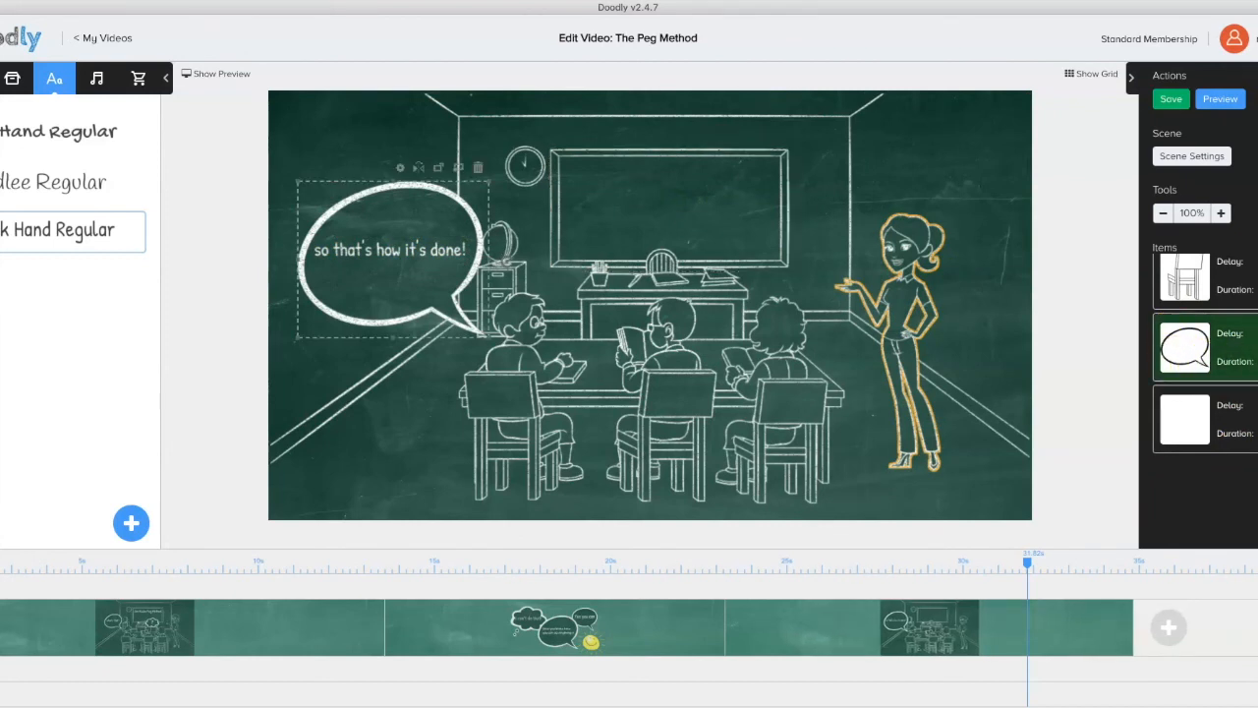
key("Up")
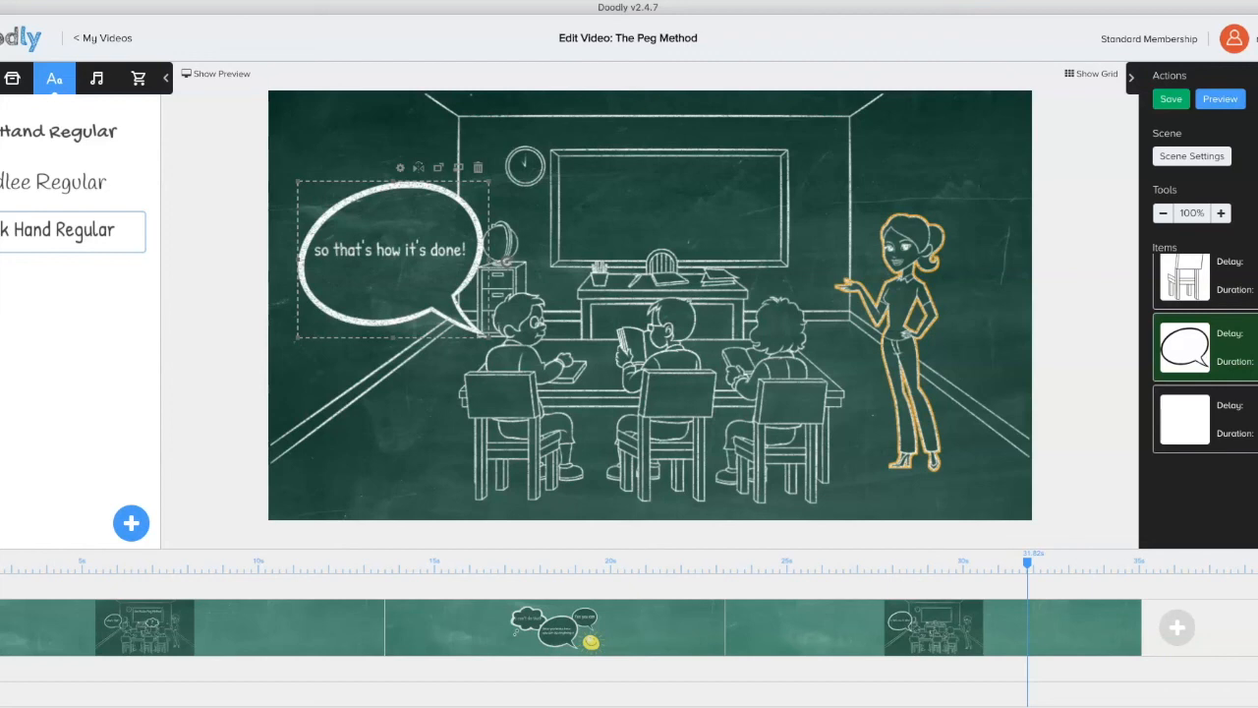
left_click(1254, 434)
left_click(1254, 360)
key("Down")
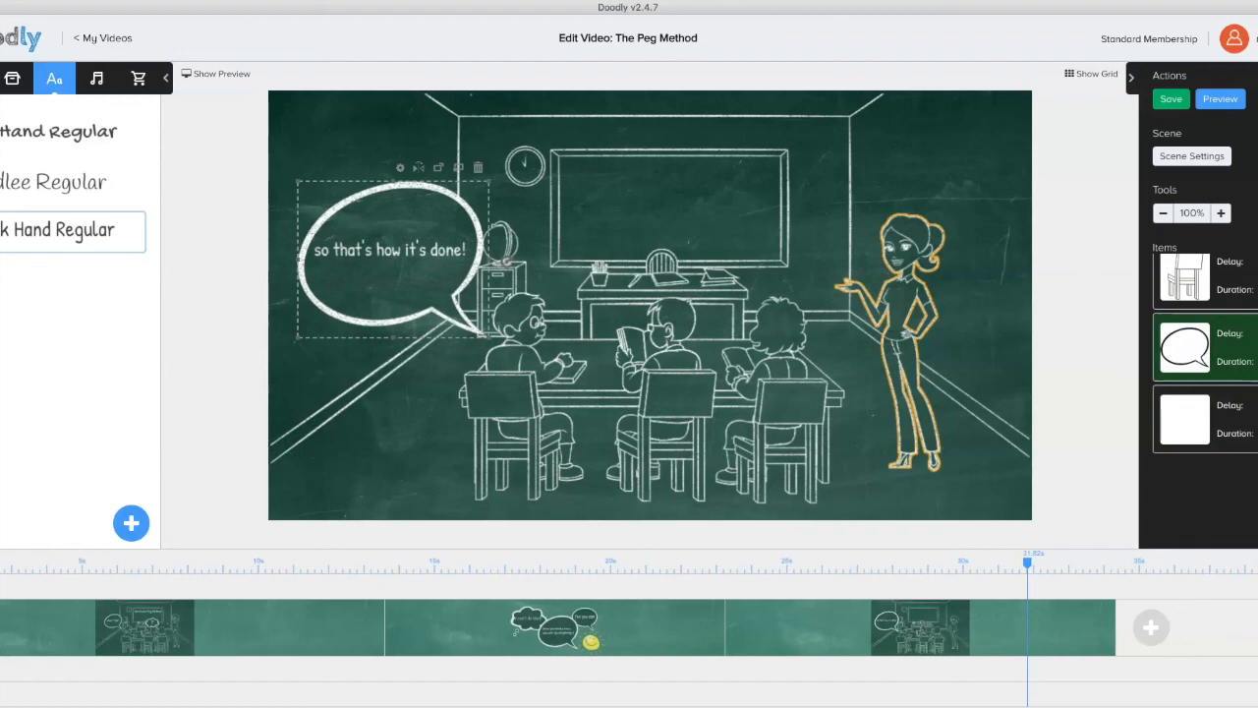
key("Down")
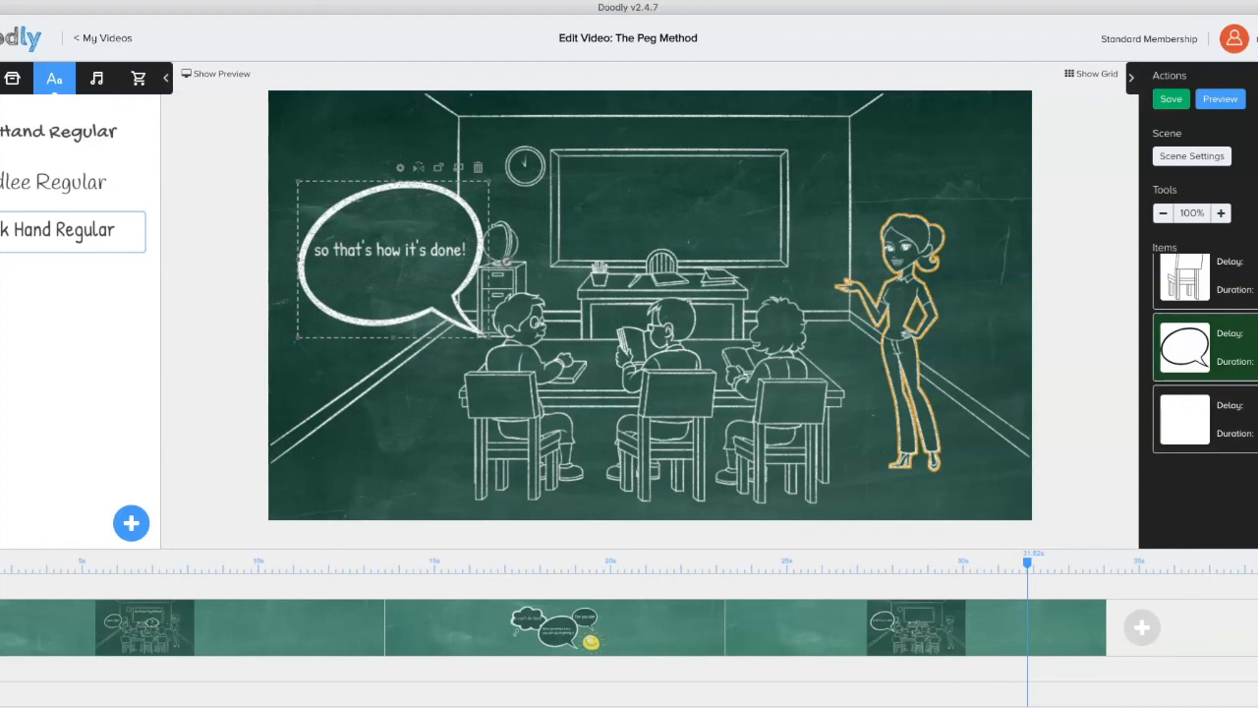
left_click(1255, 433)
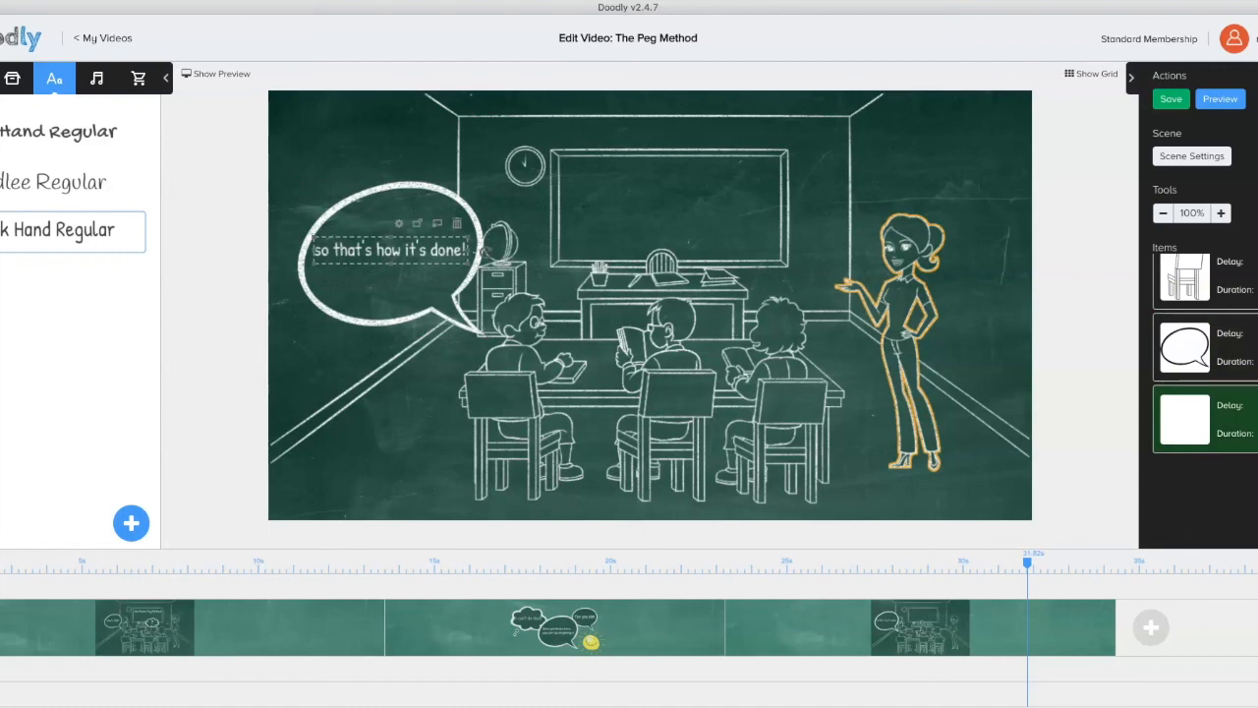
Step: Preview the whole video and skip ahead to the middle scene with the thought and speech bubbles
left_click(1216, 99)
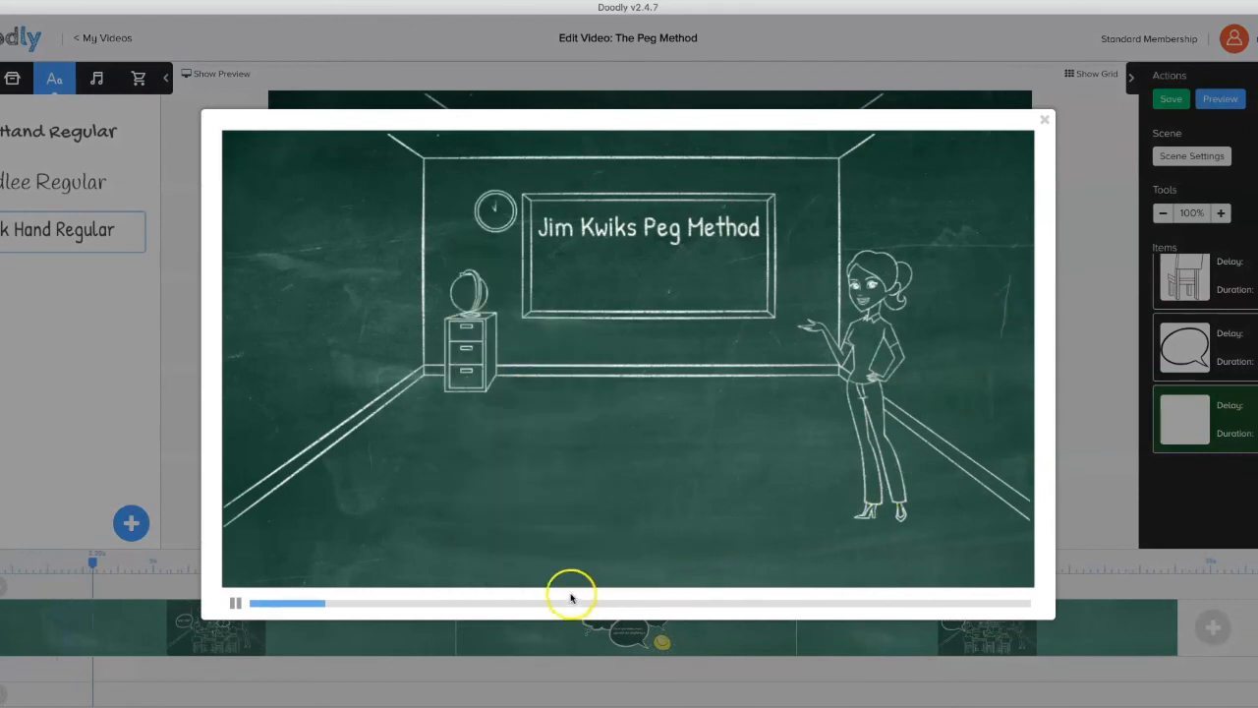
left_click(627, 604)
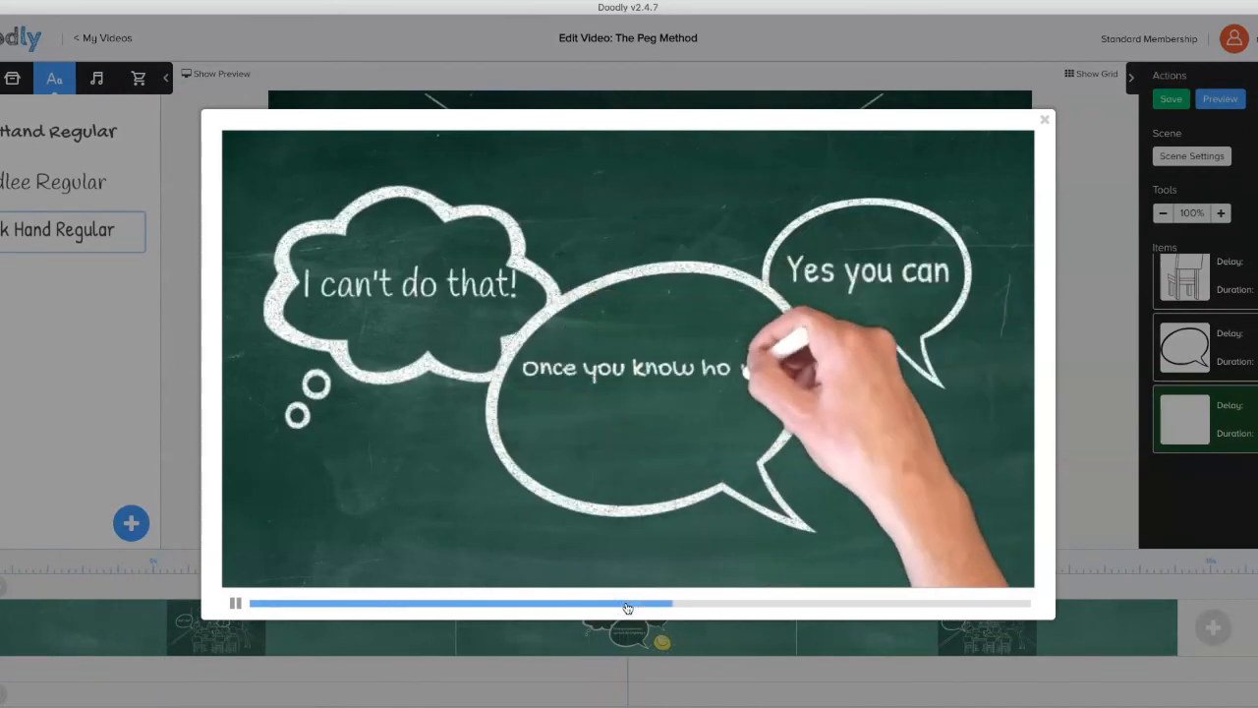